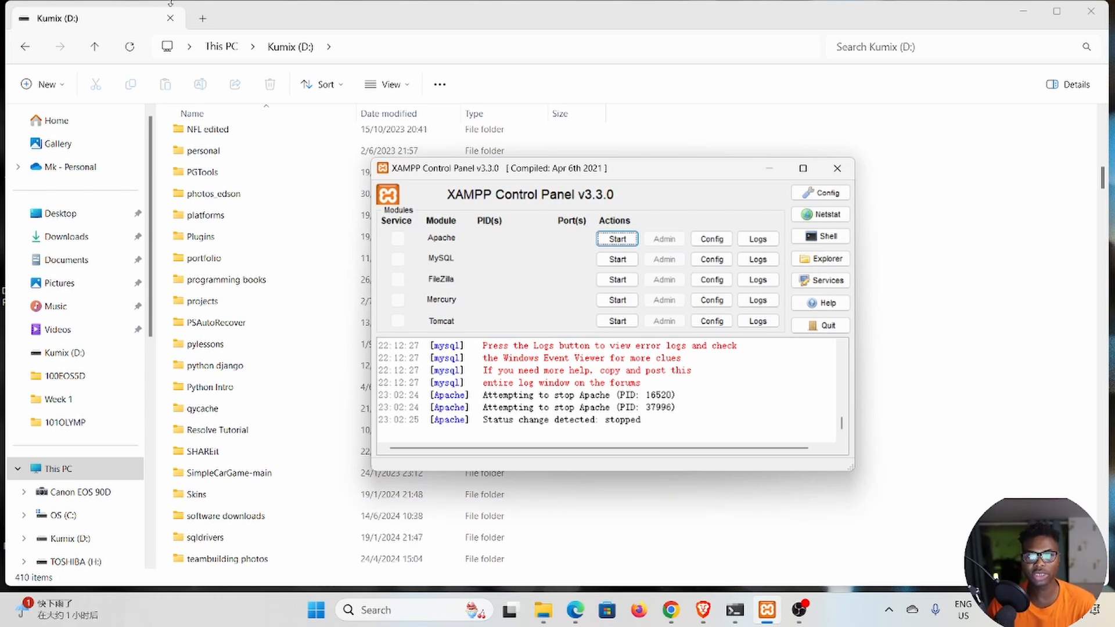
Start the Apache module and try to start the MySQL module, highlighting the first MySQL error line in the log.
left_click_drag(667, 173, 639, 124)
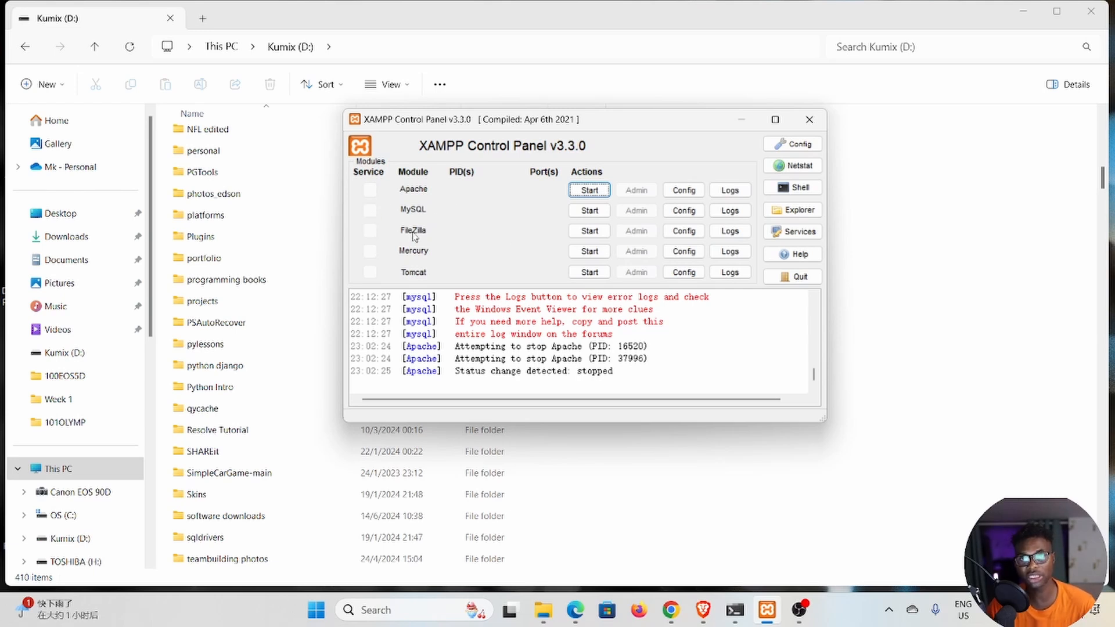
left_click(589, 190)
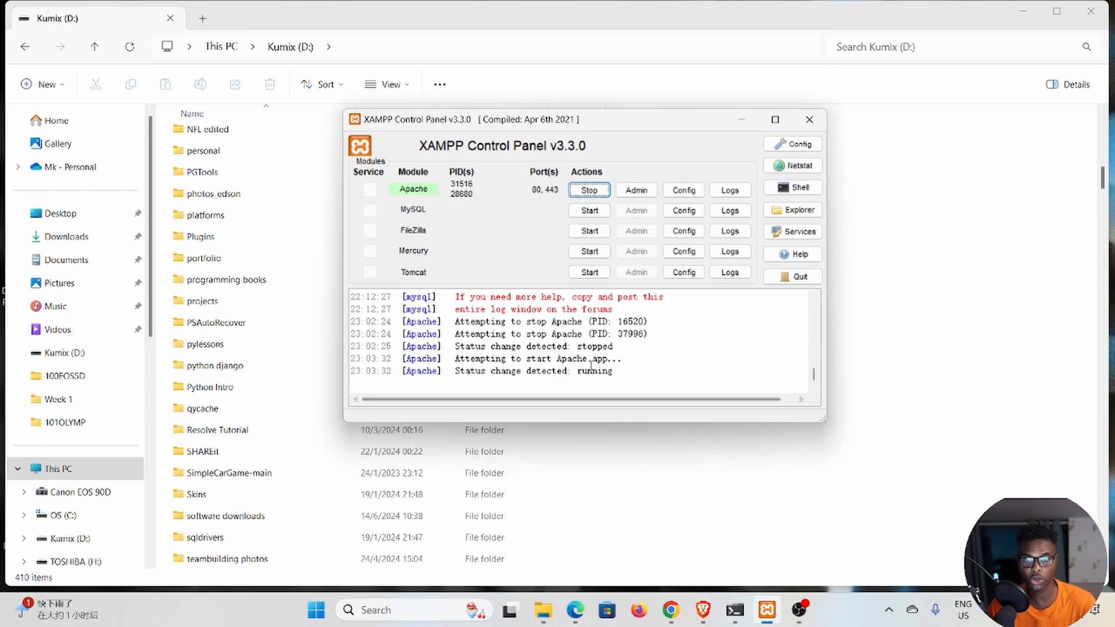
left_click(591, 210)
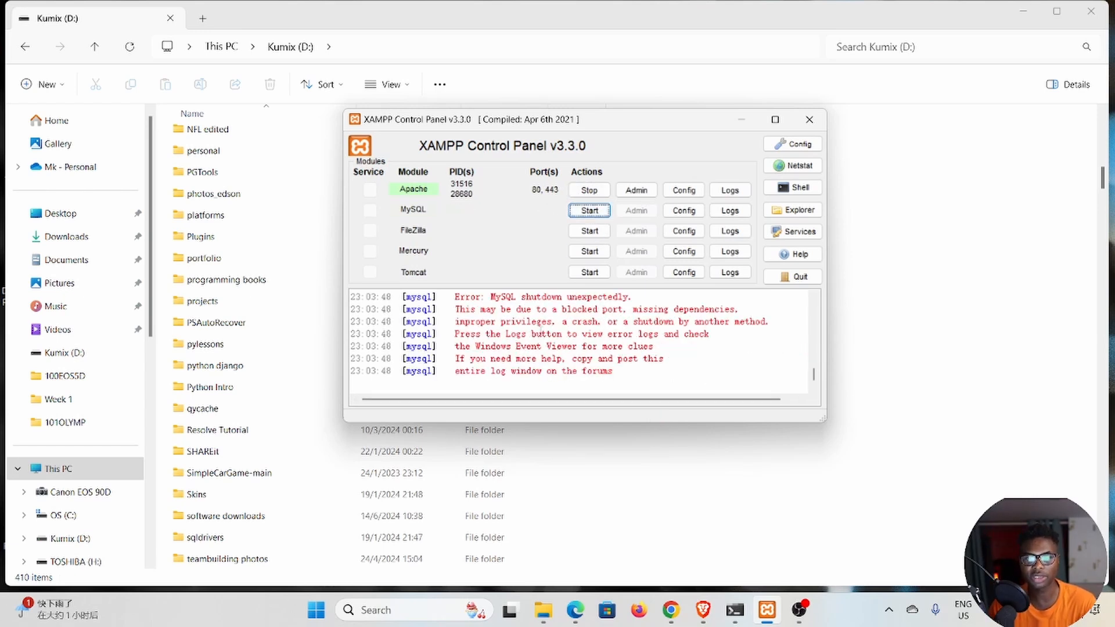
left_click_drag(457, 298, 637, 297)
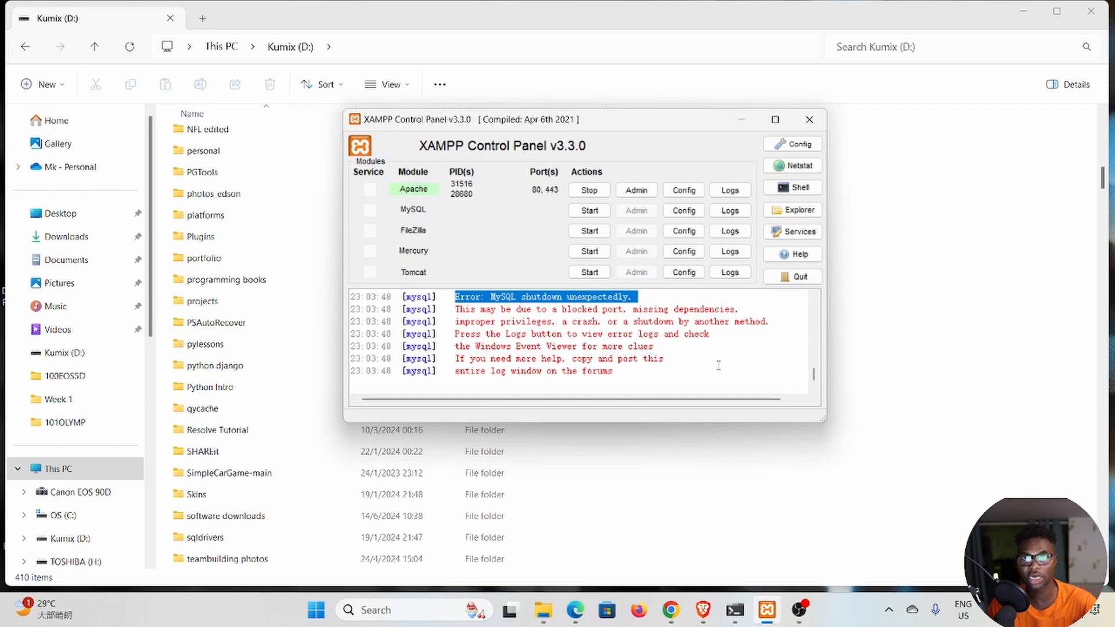
Switch to File Explorer and open the xampp folder on the Kumix (D:) drive.
left_click(742, 120)
scroll(391, 306, "down", 6)
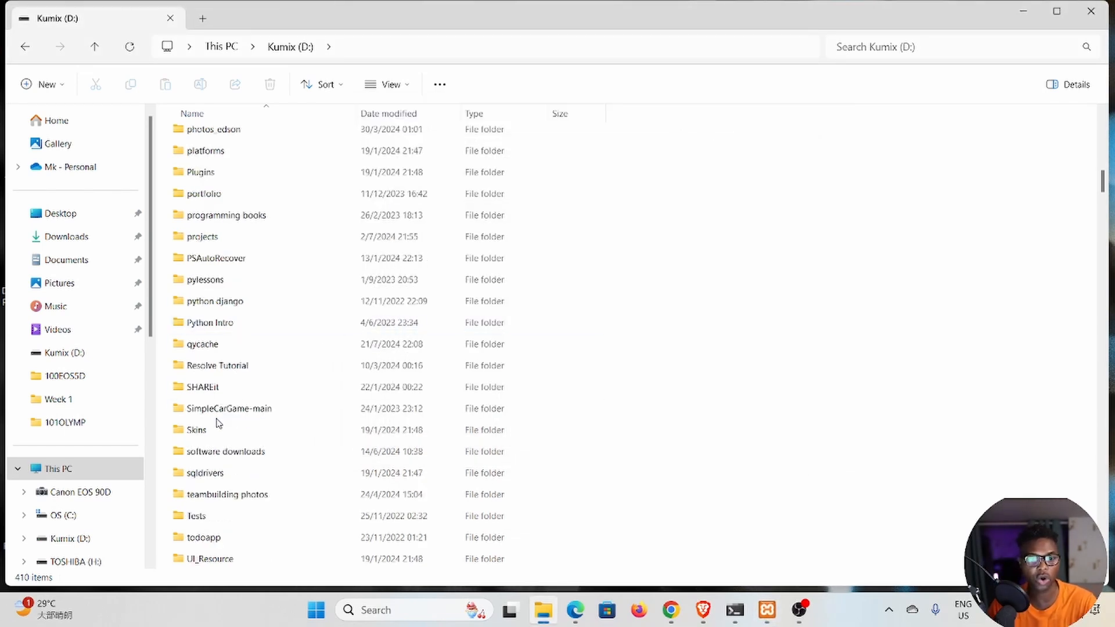
scroll(332, 429, "up", 2)
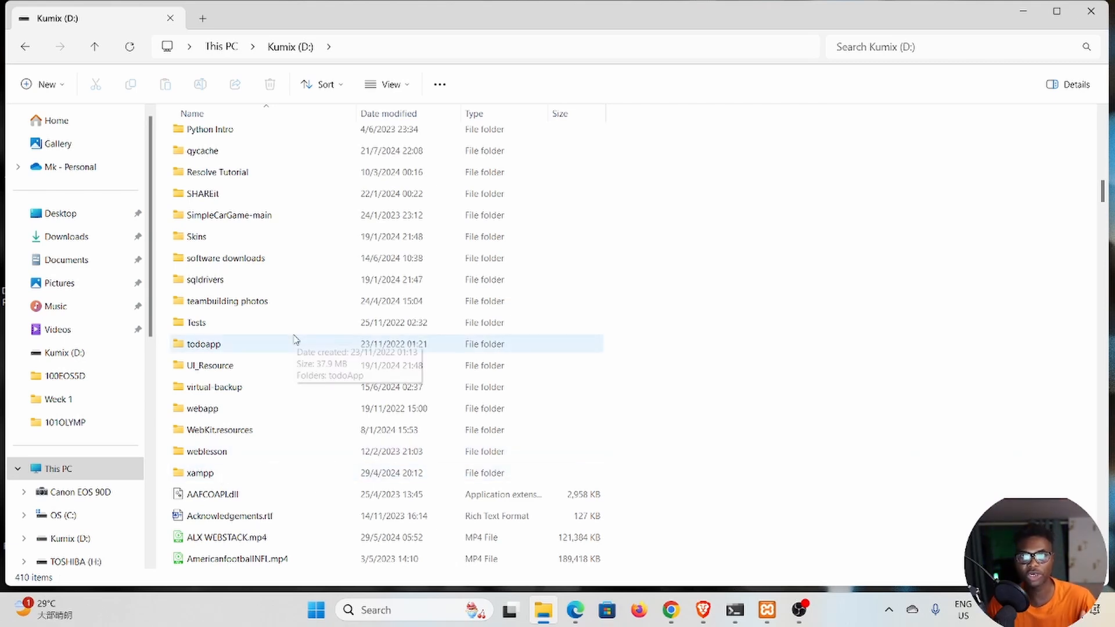
scroll(297, 340, "down", 2)
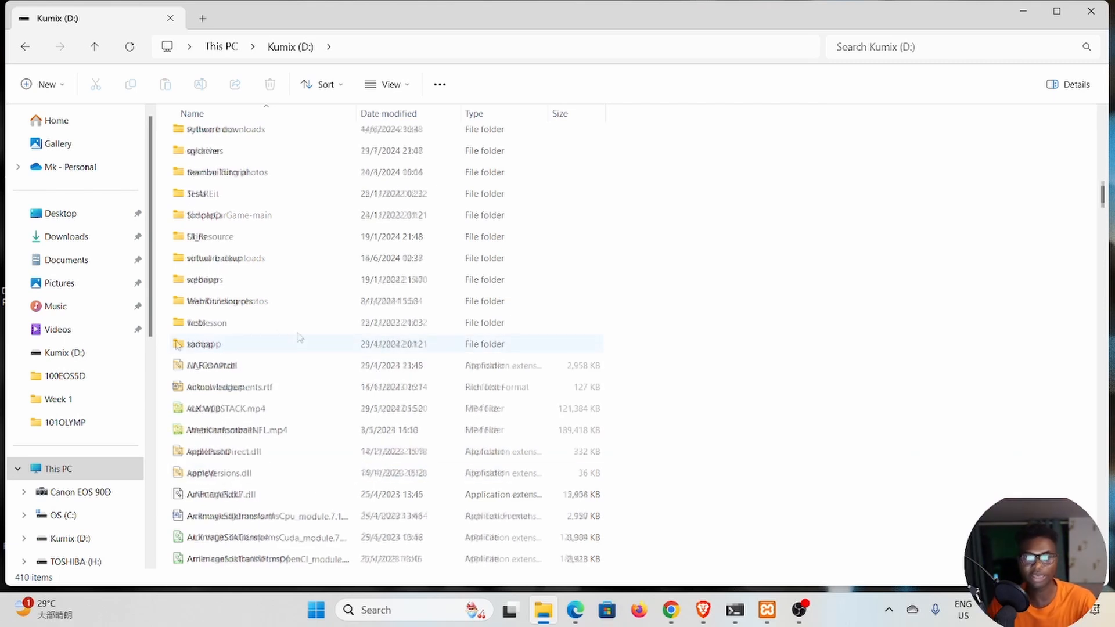
double_click(209, 348)
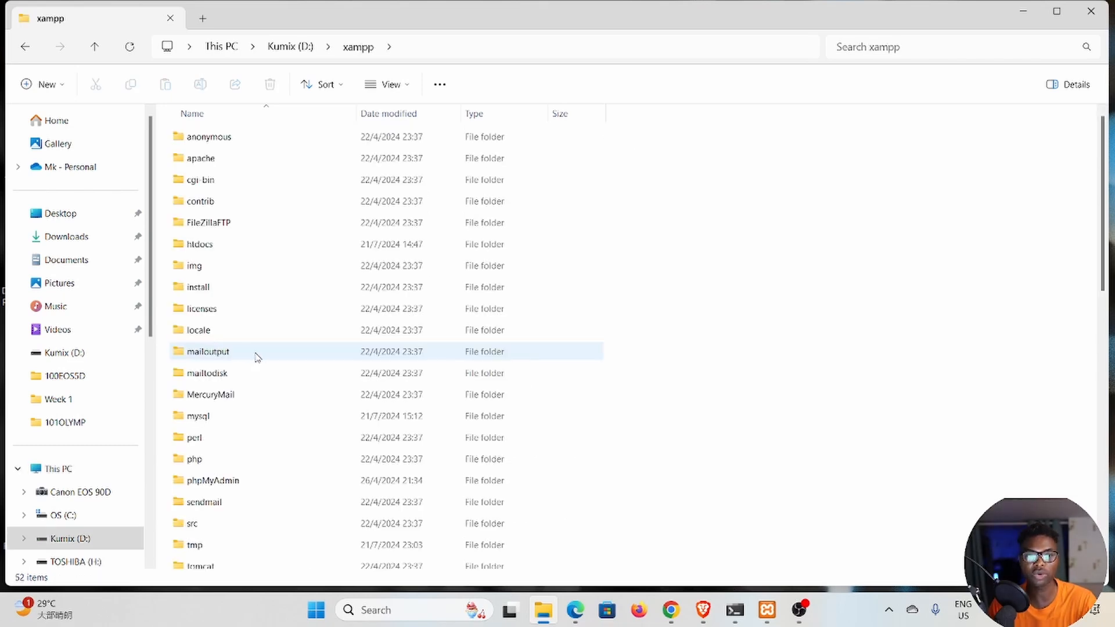
Check the module list in the XAMPP Control Panel again and open the mysql folder inside xampp.
scroll(262, 301, "down", 2)
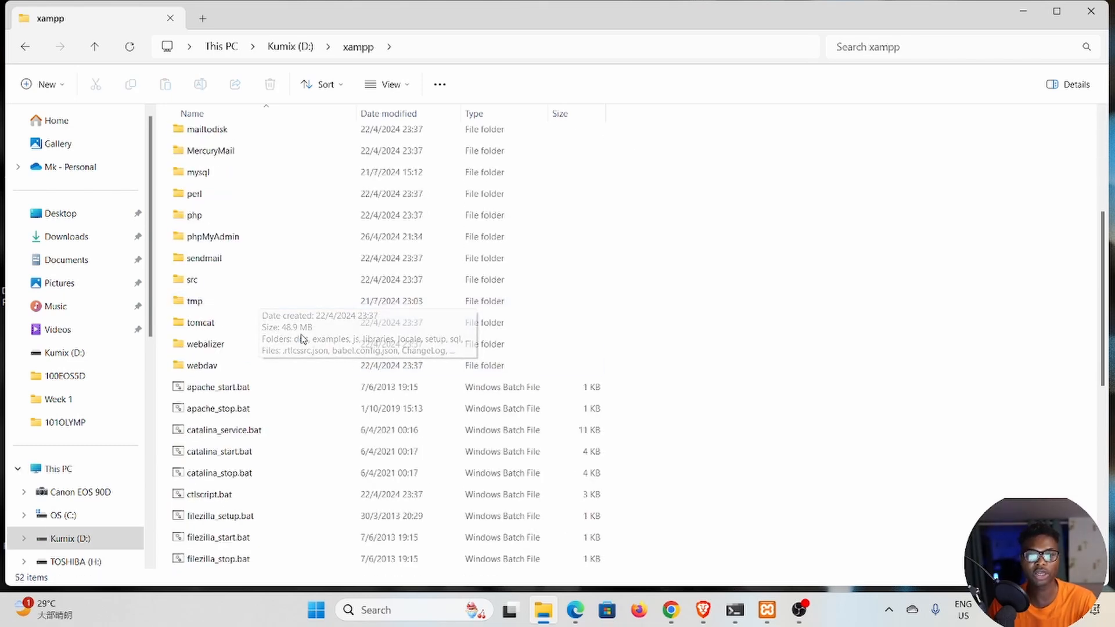
scroll(302, 337, "up", 3)
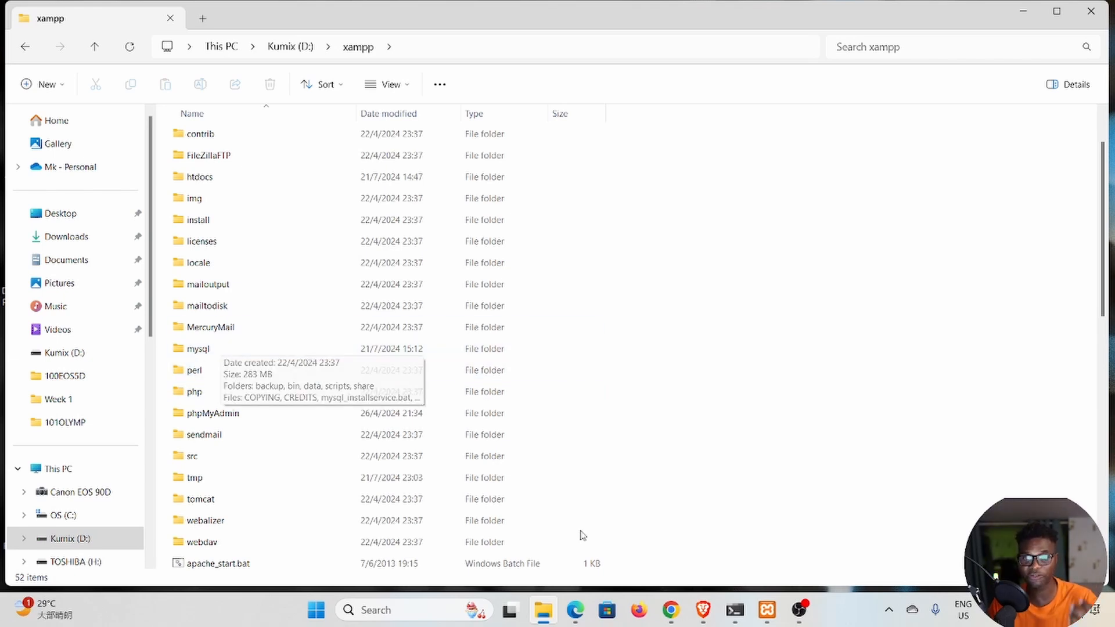
left_click(767, 610)
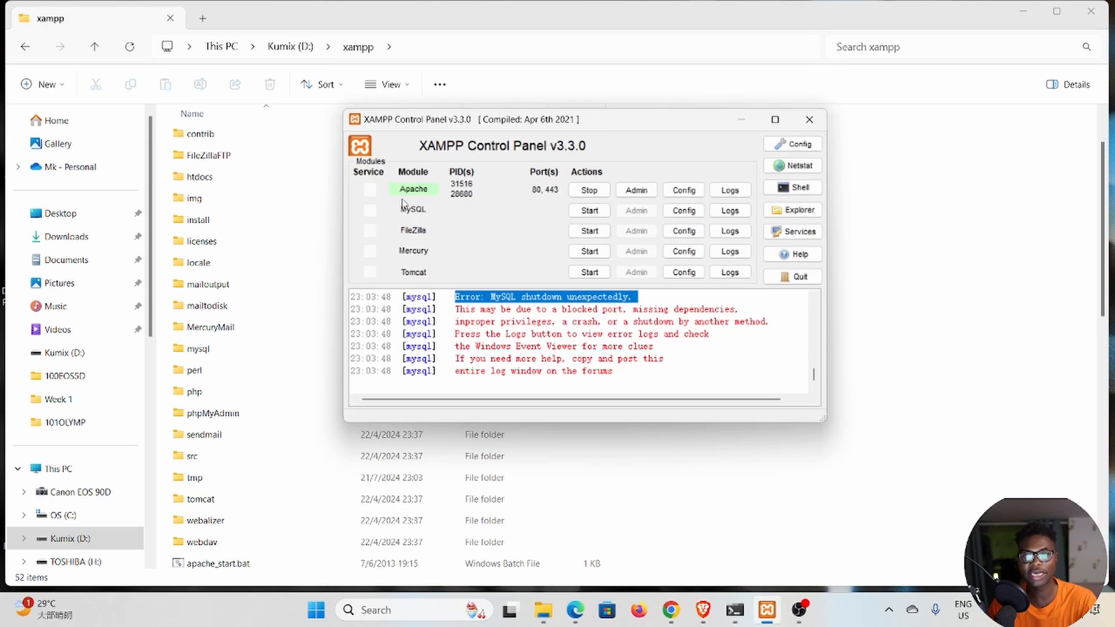
left_click(752, 124)
double_click(218, 350)
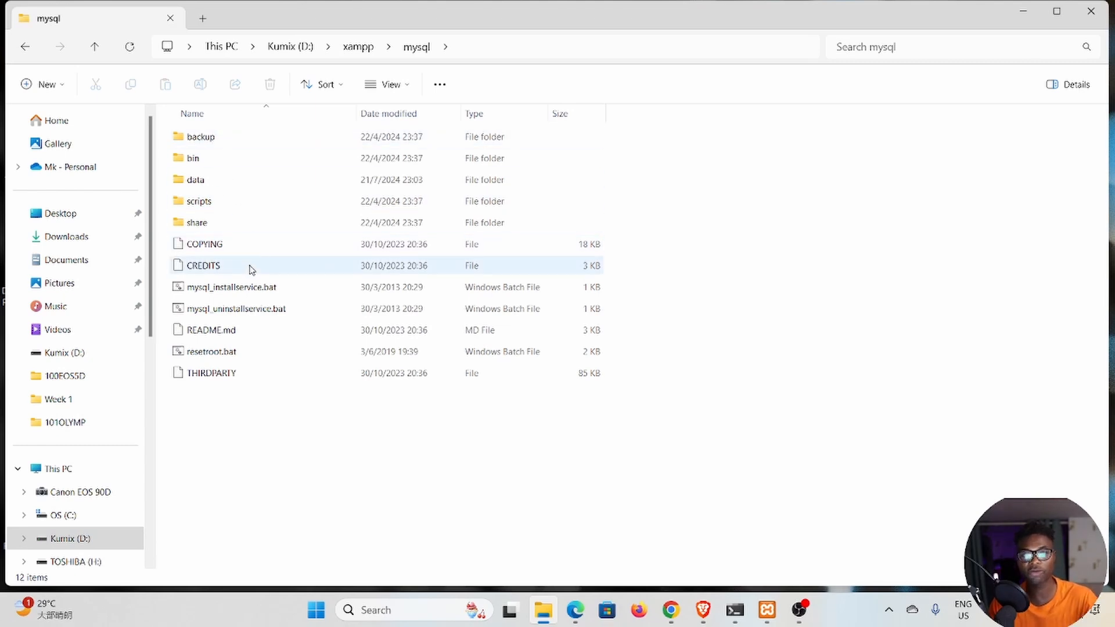
Make a copy of the data folder within the same mysql folder.
left_click(204, 183)
right_click(204, 182)
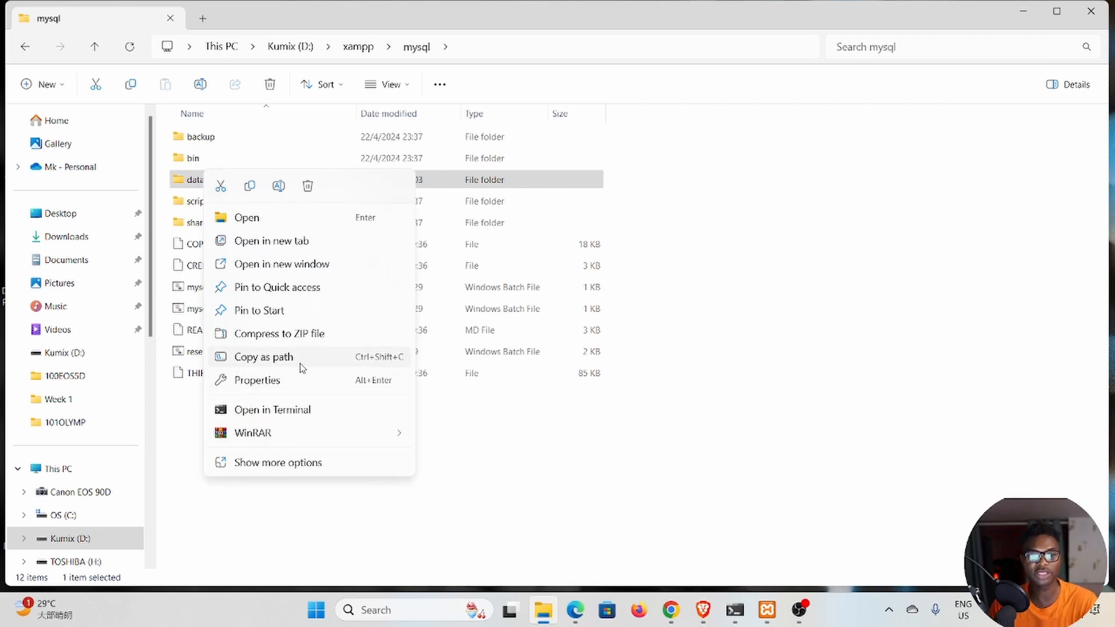
left_click(250, 186)
key("ctrl+v")
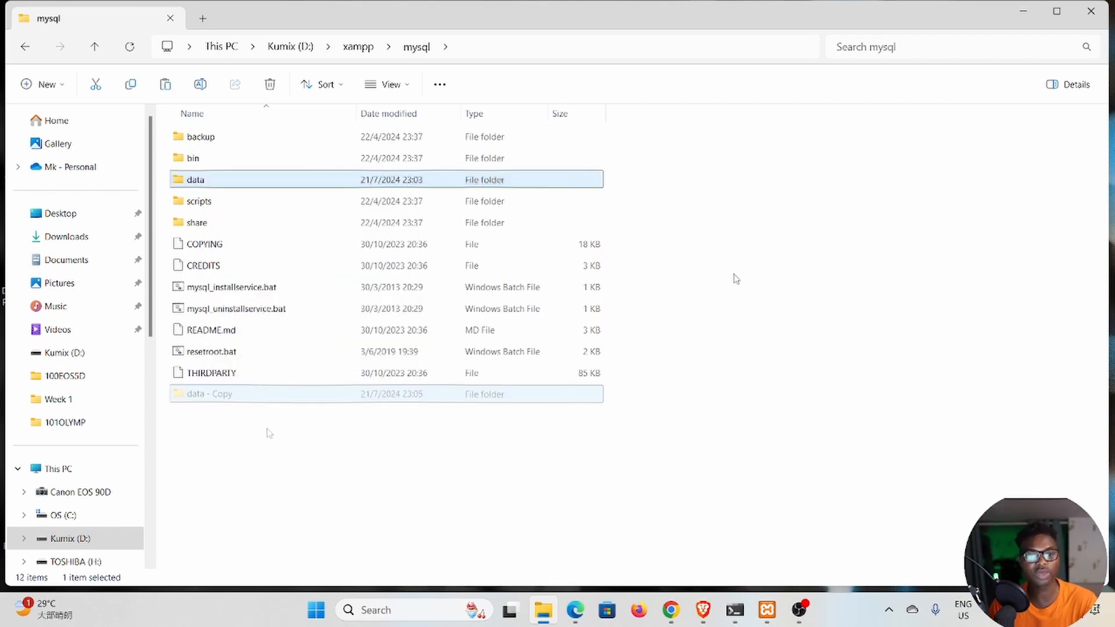
Rename the copied data folder as data_duplicate.
left_click(239, 394)
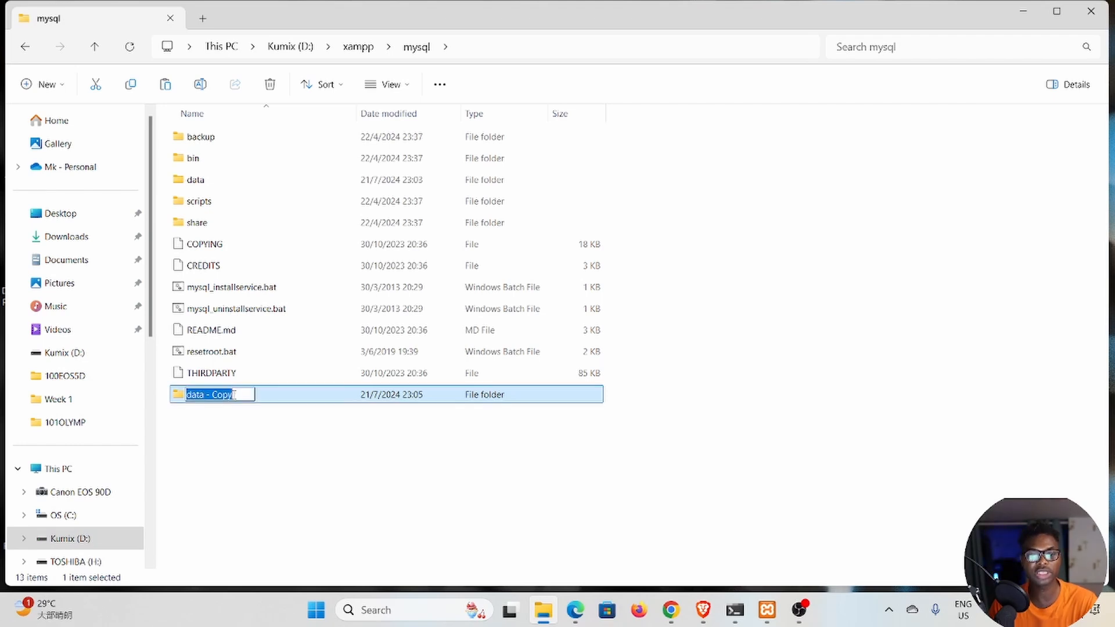
type("data")
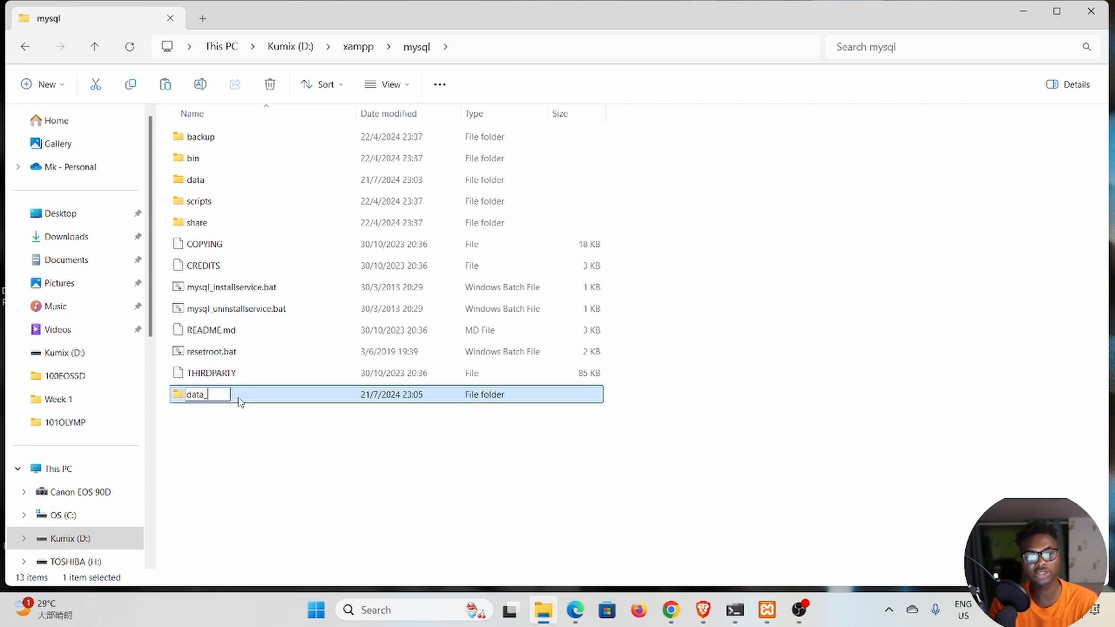
type("_dupl")
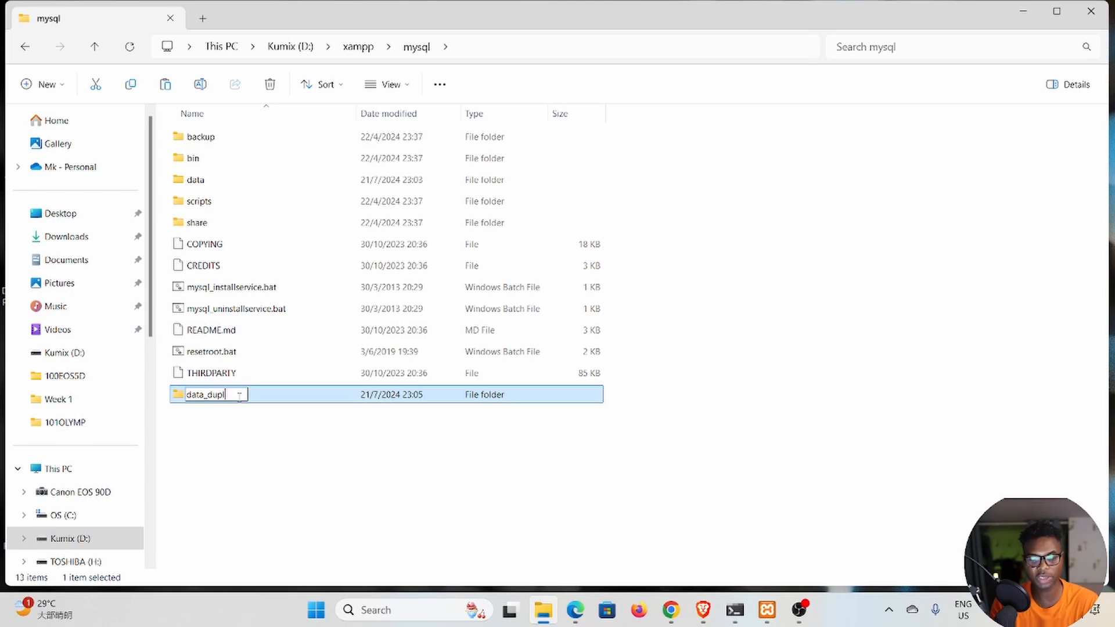
type("icate")
key("Return")
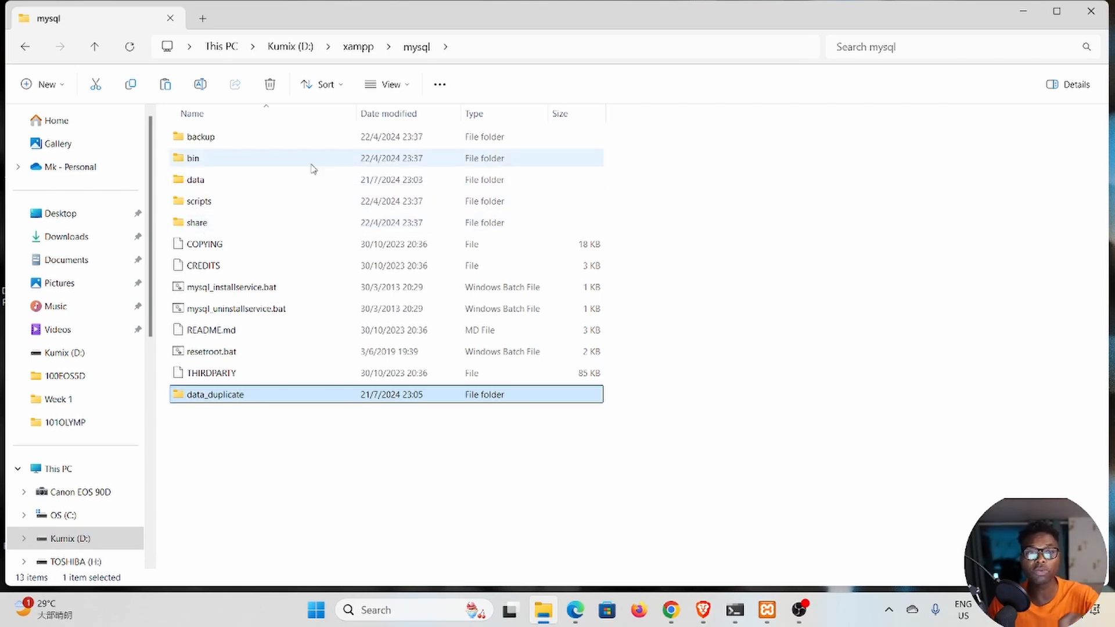
Compare the backup folder's mysql, performance_schema, phpmyadmin and test folders with those in the data folder.
double_click(213, 138)
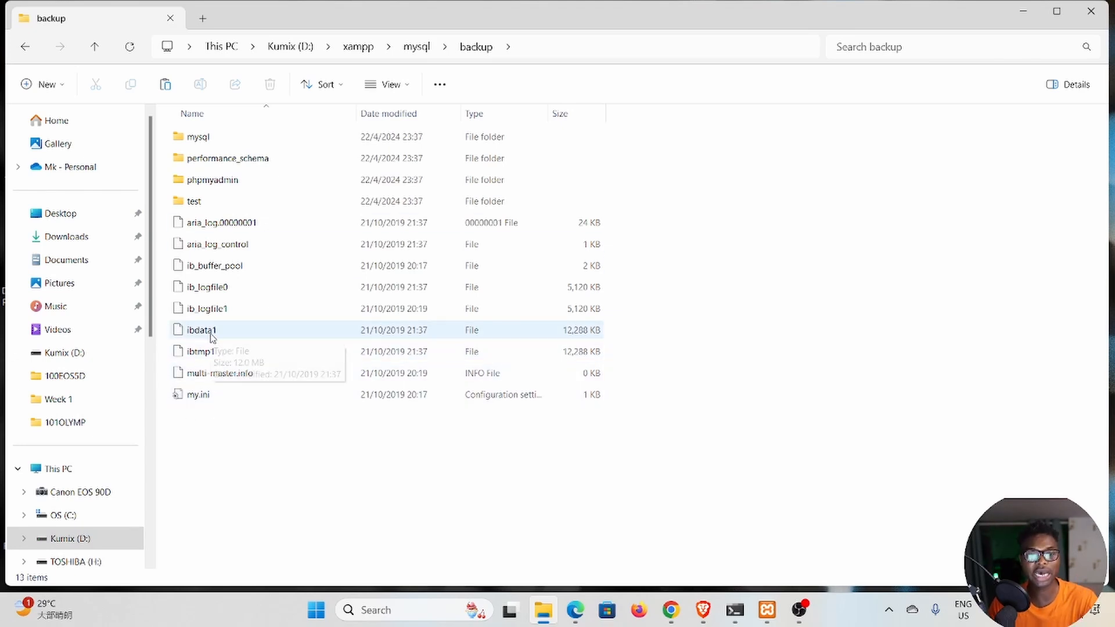
left_click(95, 49)
double_click(192, 180)
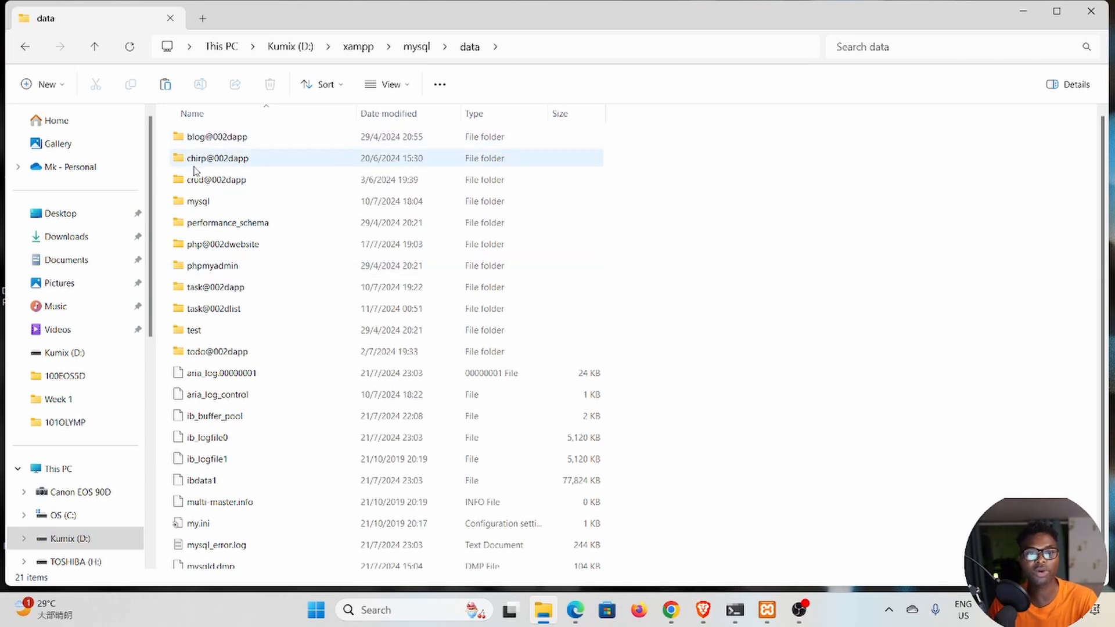
left_click(222, 208)
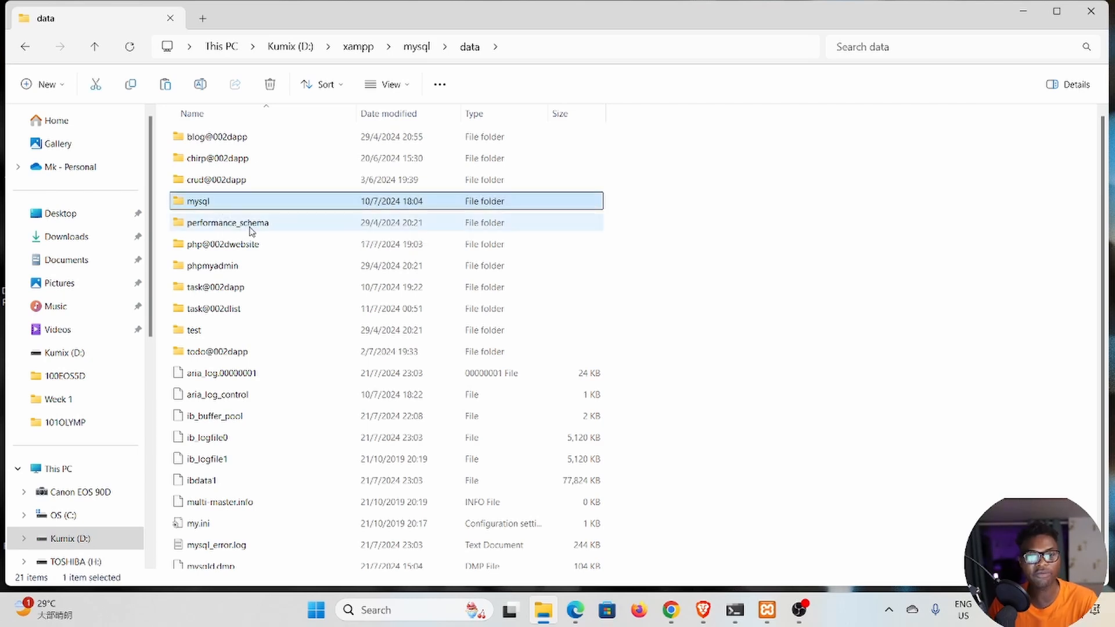
left_click(247, 225, "ctrl")
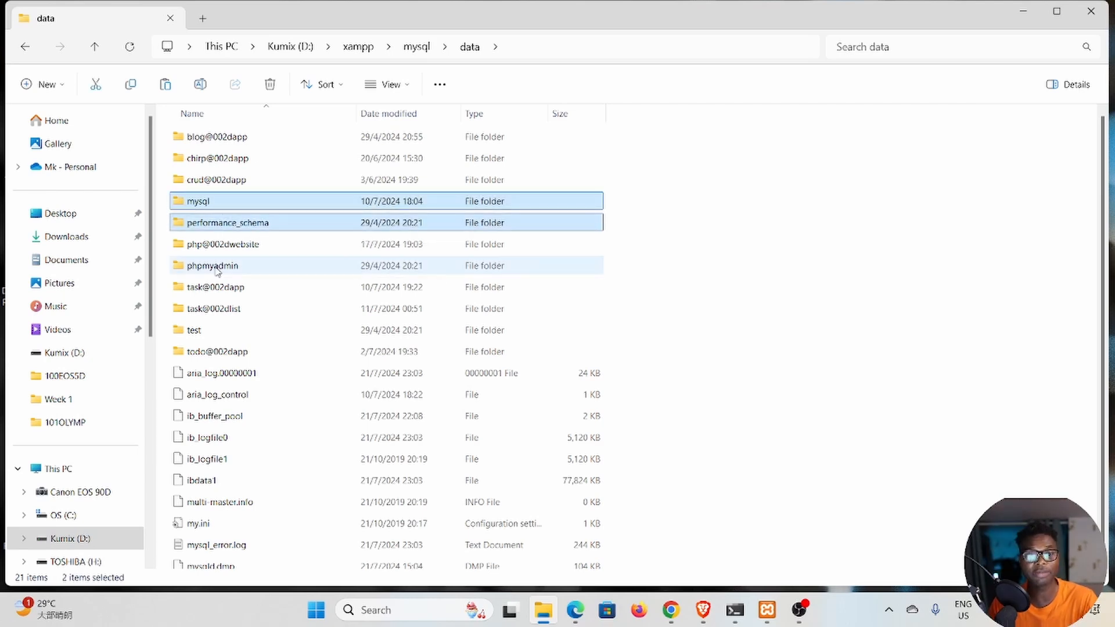
left_click(216, 268, "ctrl")
left_click(225, 331, "ctrl")
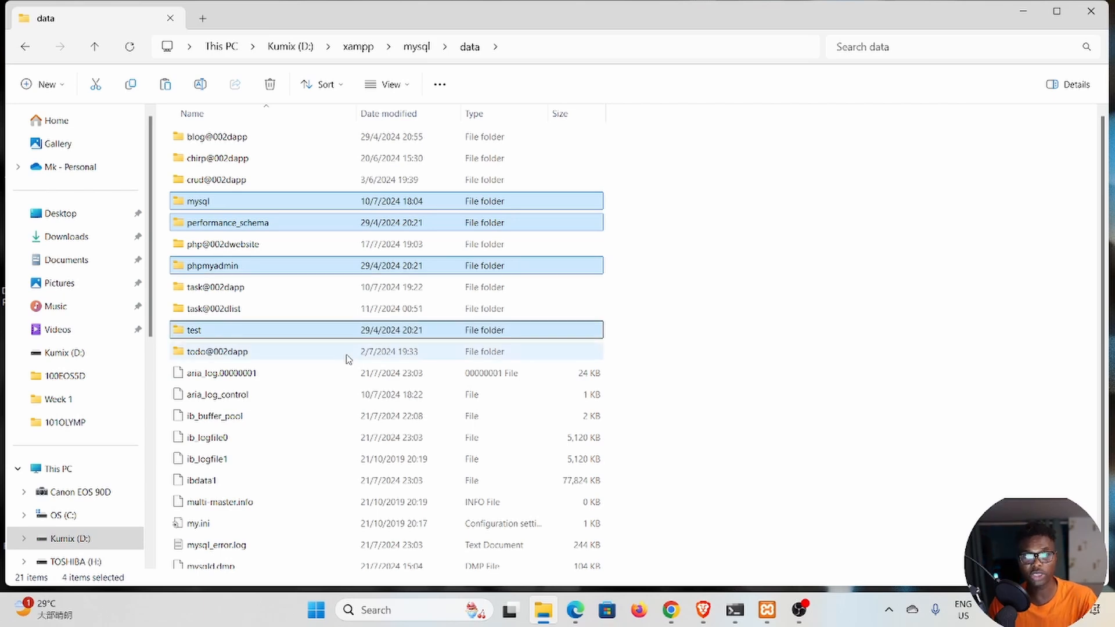
key("alt+Up")
left_click(214, 138)
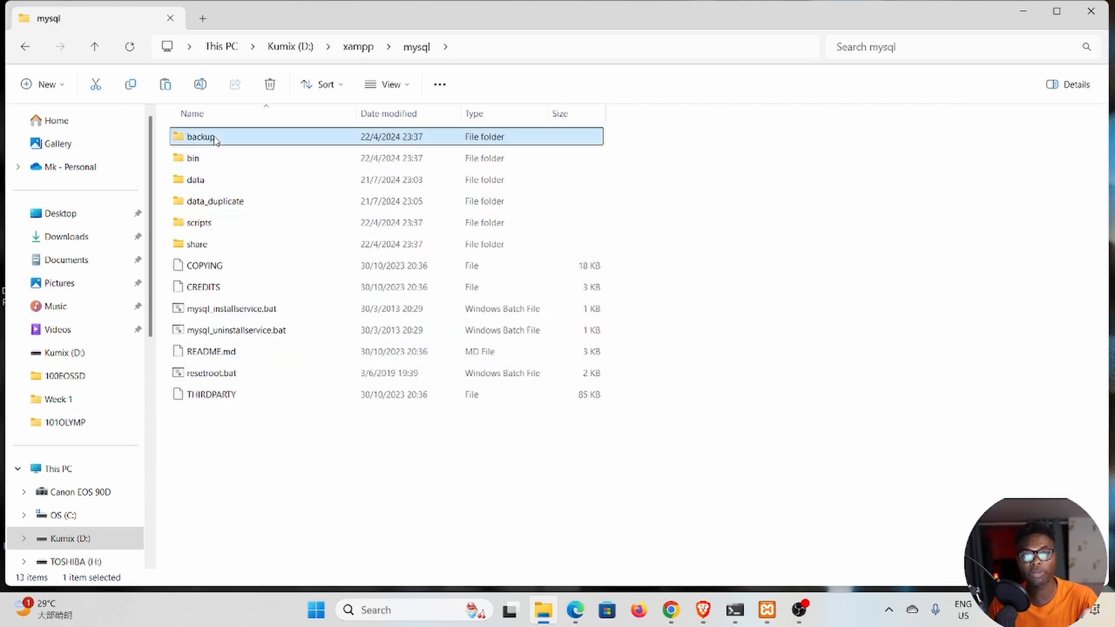
double_click(213, 139)
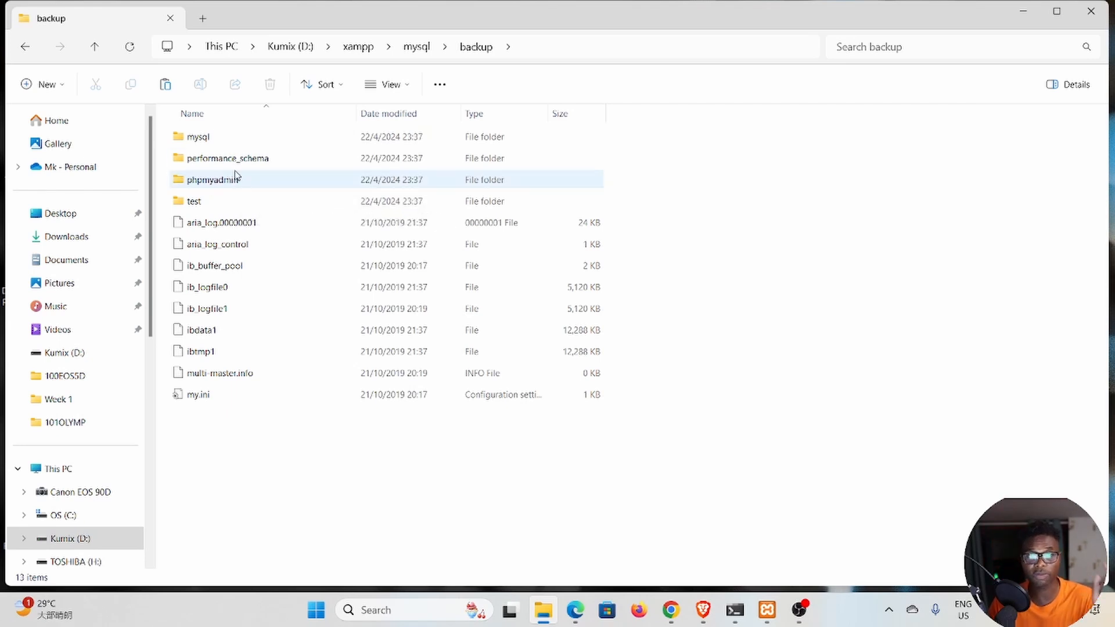
left_click(95, 47)
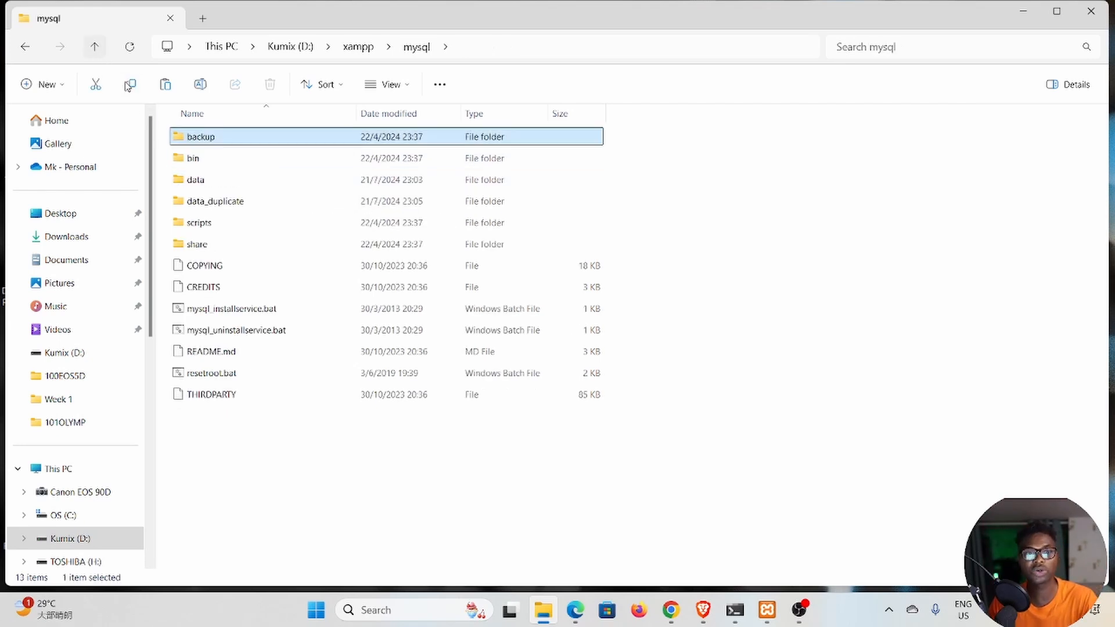
Delete the mysql, performance_schema, phpmyadmin and test folders from the data folder.
left_click(215, 183)
double_click(215, 183)
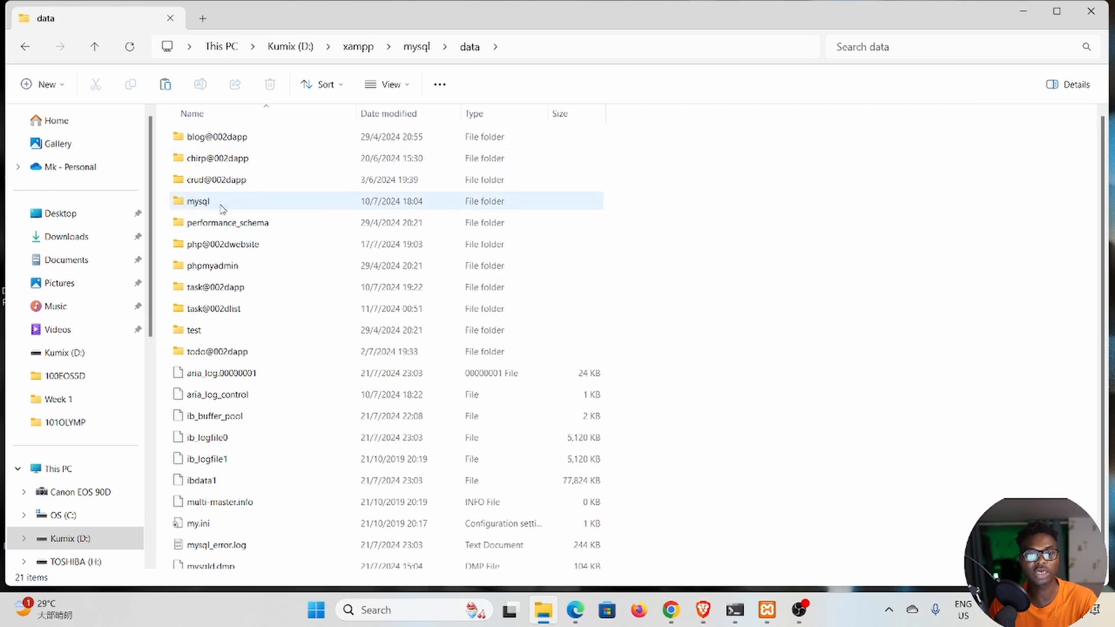
left_click(229, 203)
left_click(242, 225, "ctrl")
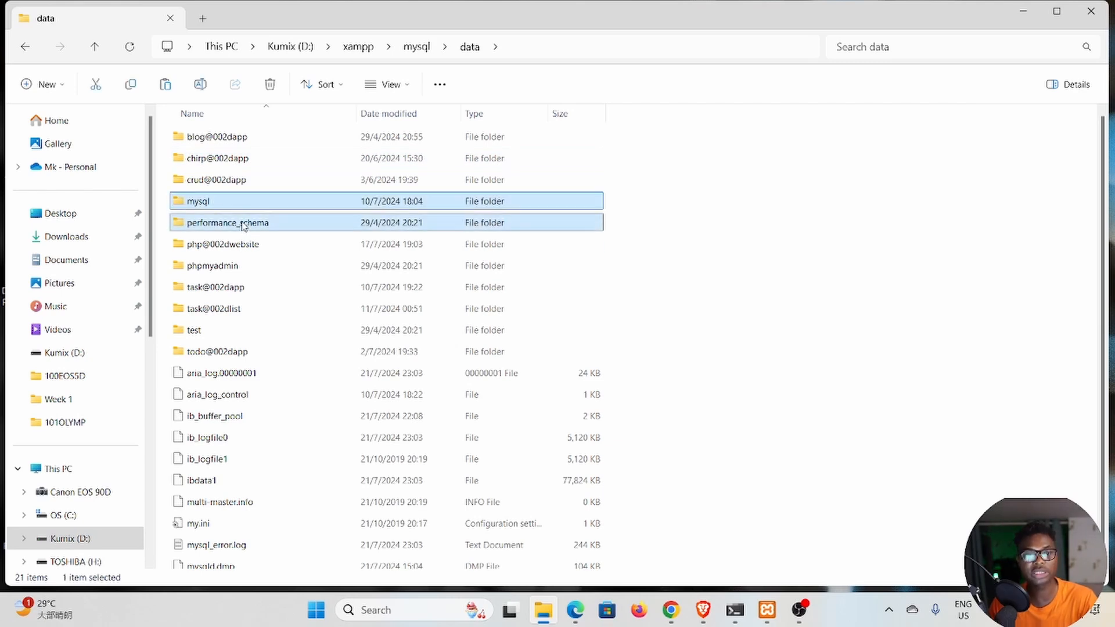
left_click(254, 269, "ctrl")
left_click(254, 328, "ctrl")
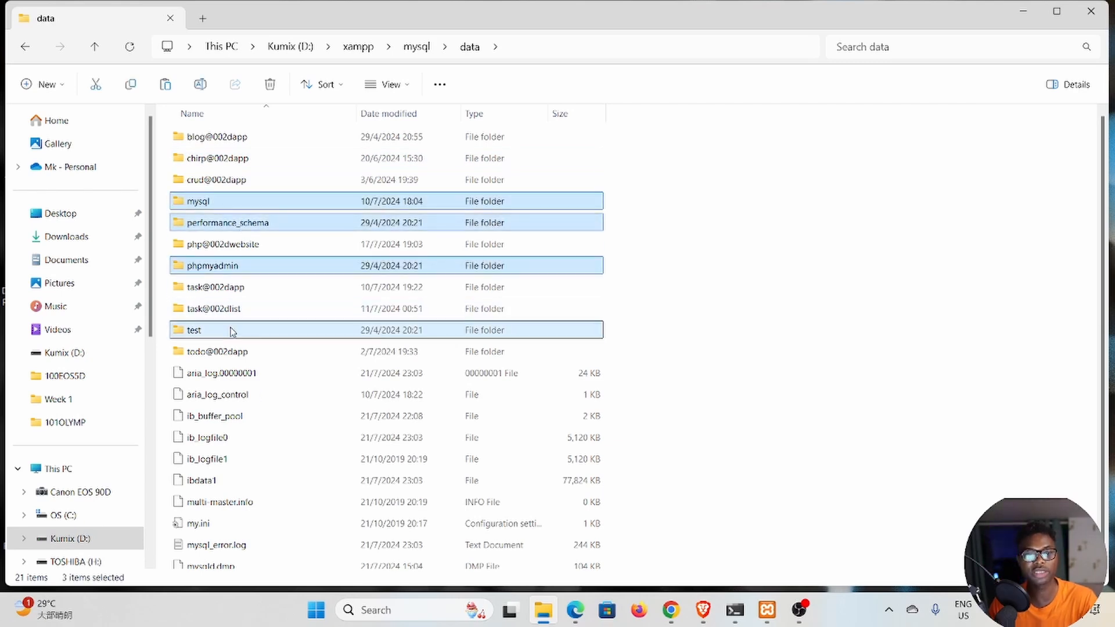
key("Delete")
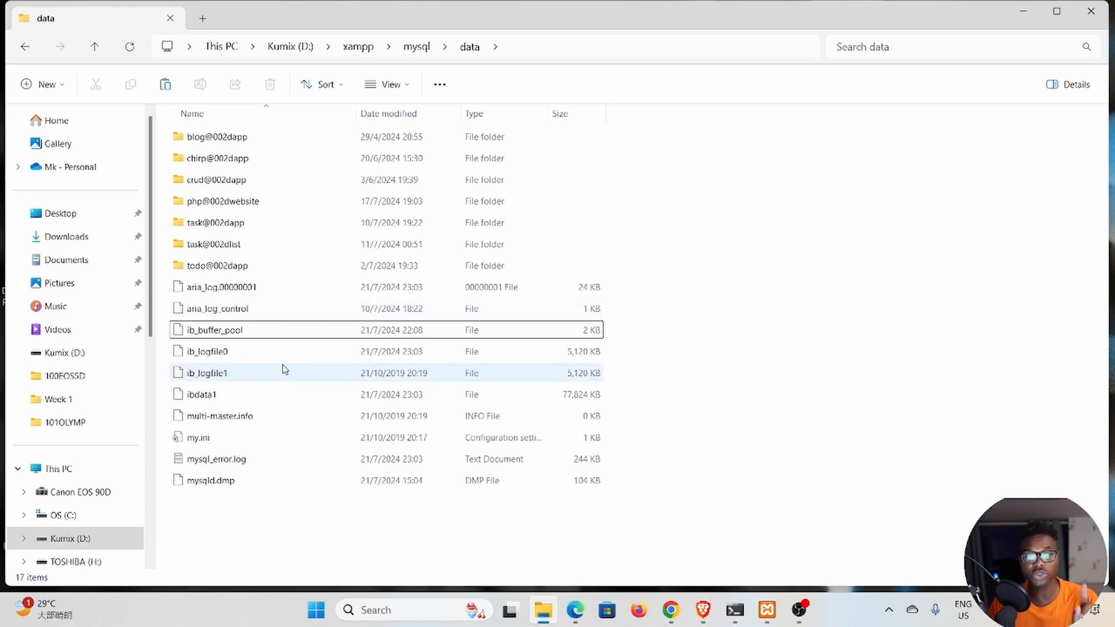
Delete all the loose files in the data folder except ibdata1, keeping the remaining database folders.
left_click(212, 397)
left_click_drag(667, 277, 516, 483)
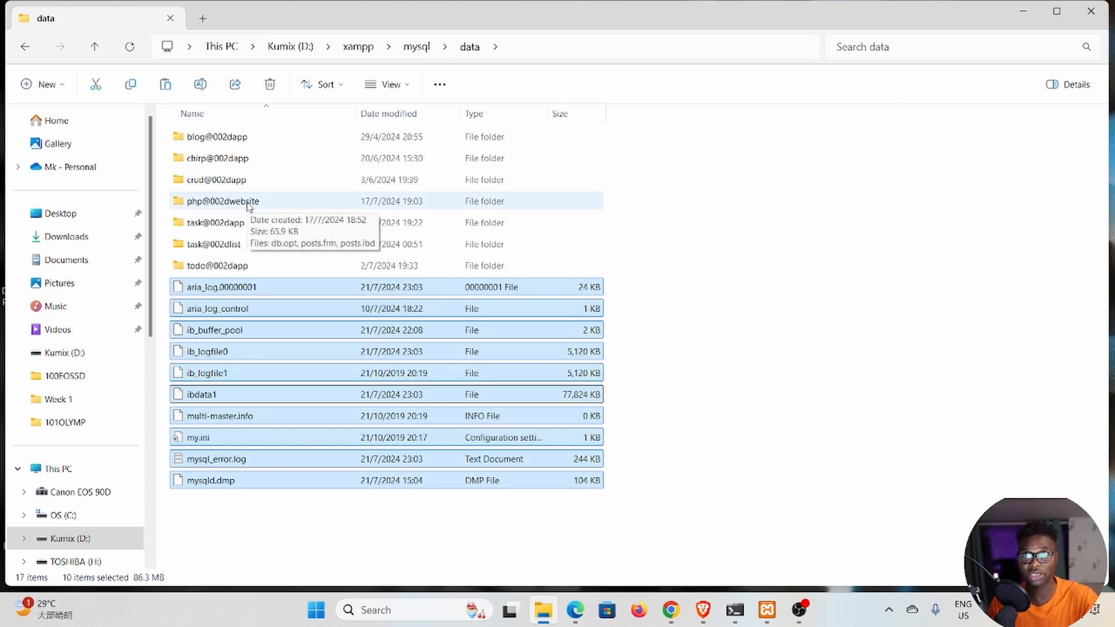
left_click(241, 399, "ctrl")
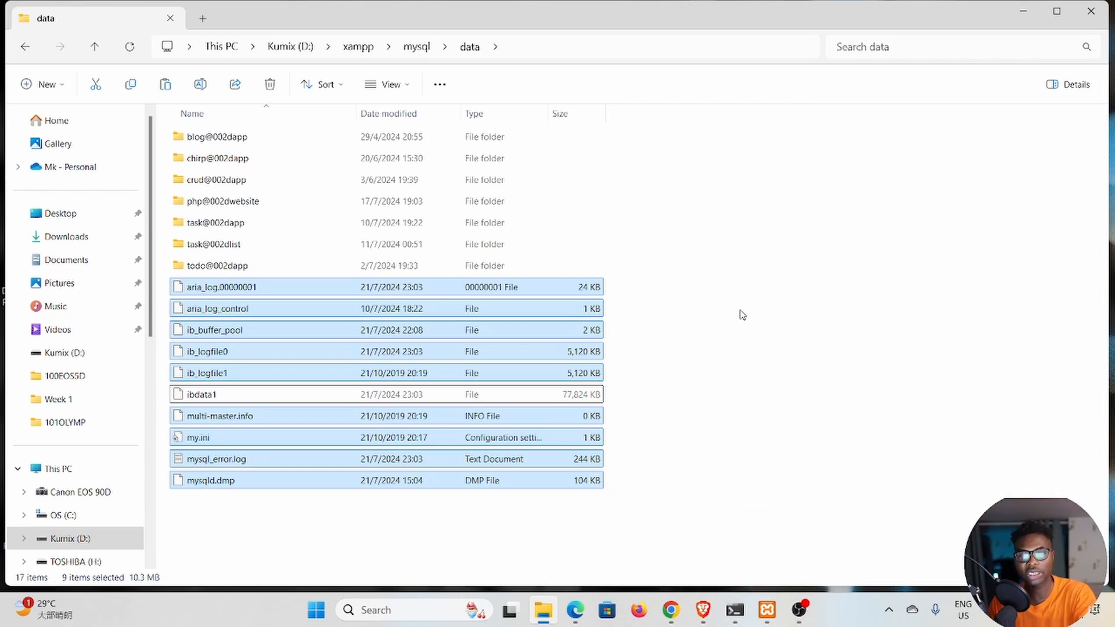
key("Delete")
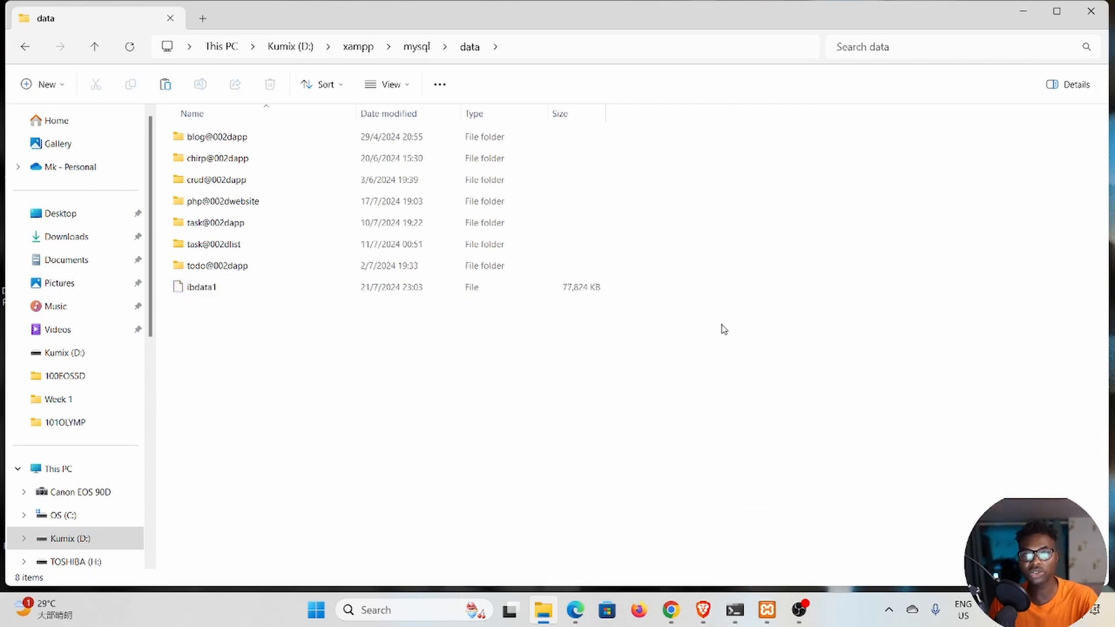
Copy all the folders and files in the backup folder except ibdata1.
left_click(94, 52)
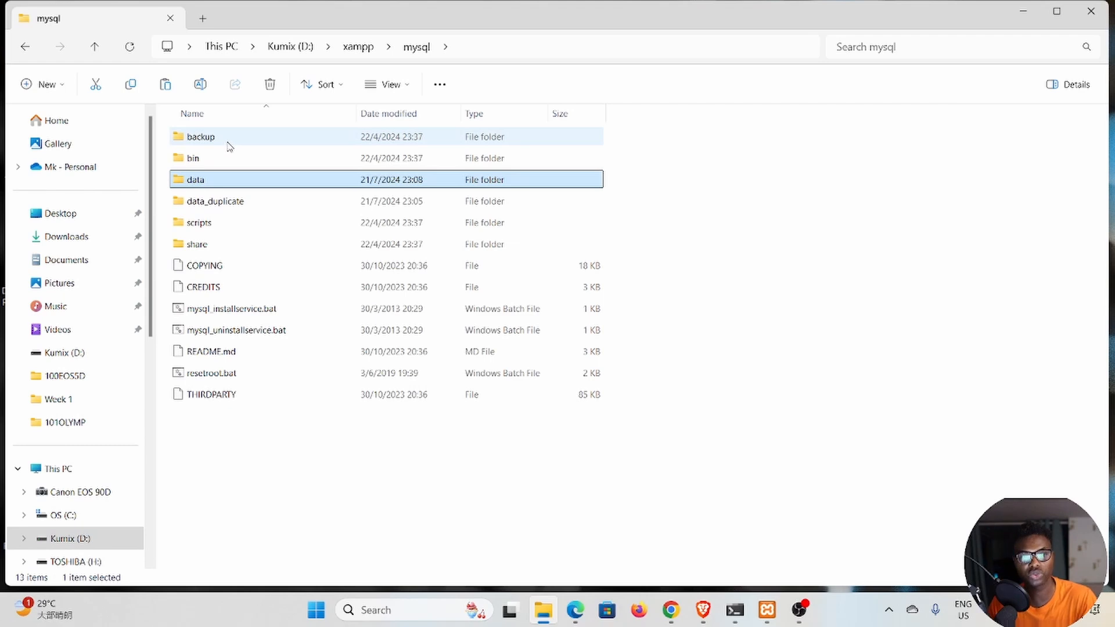
double_click(225, 139)
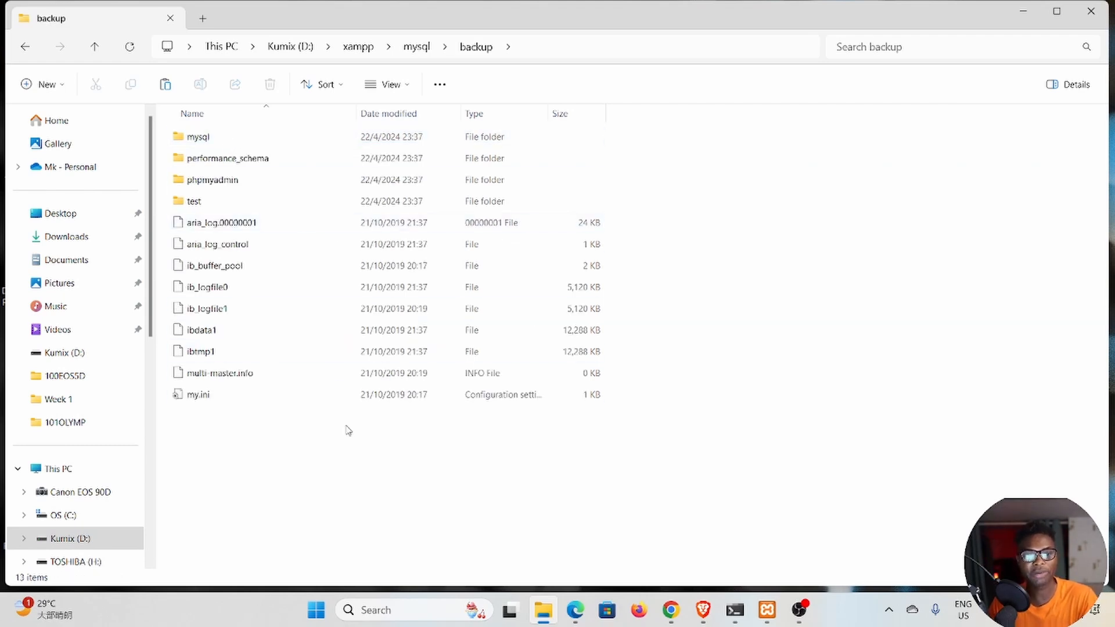
key("ctrl+a")
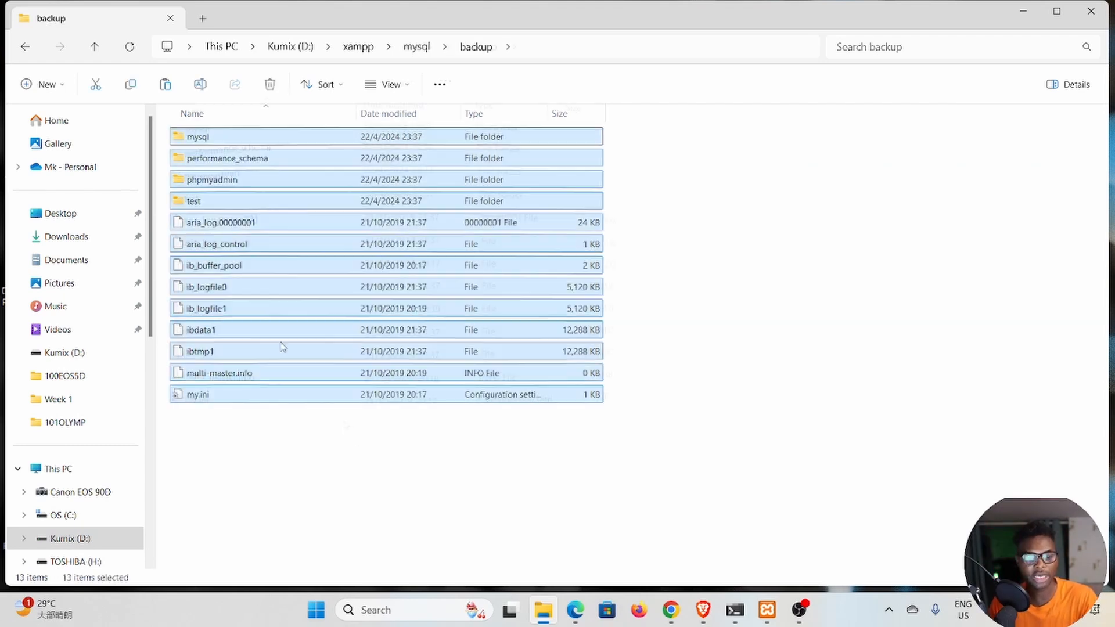
left_click(228, 335, "ctrl")
mouse_move(575, 610)
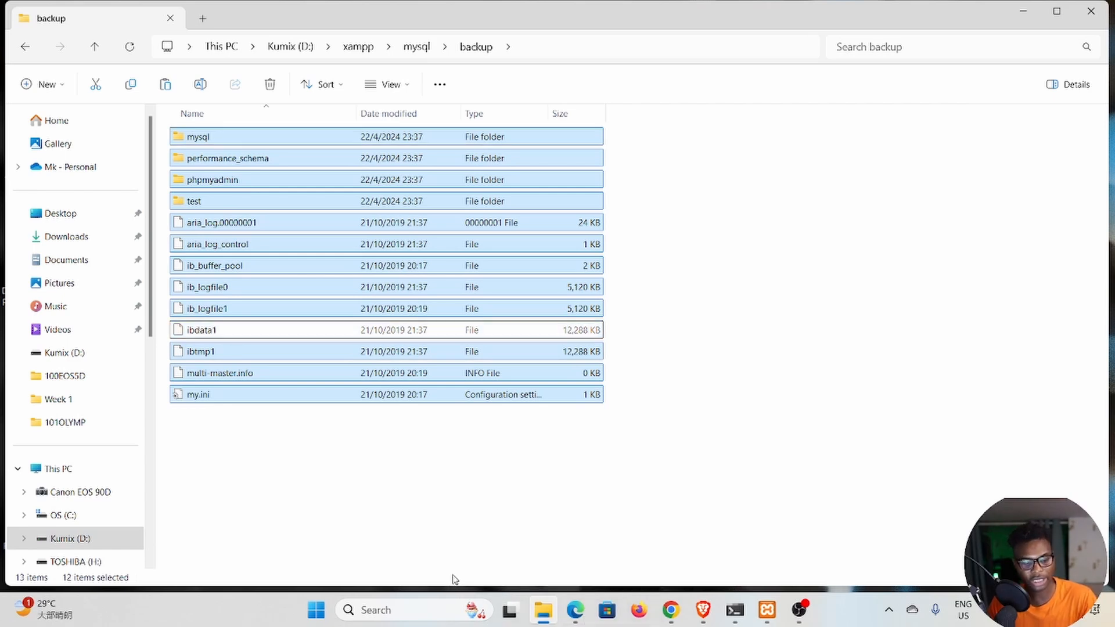
left_click(393, 447)
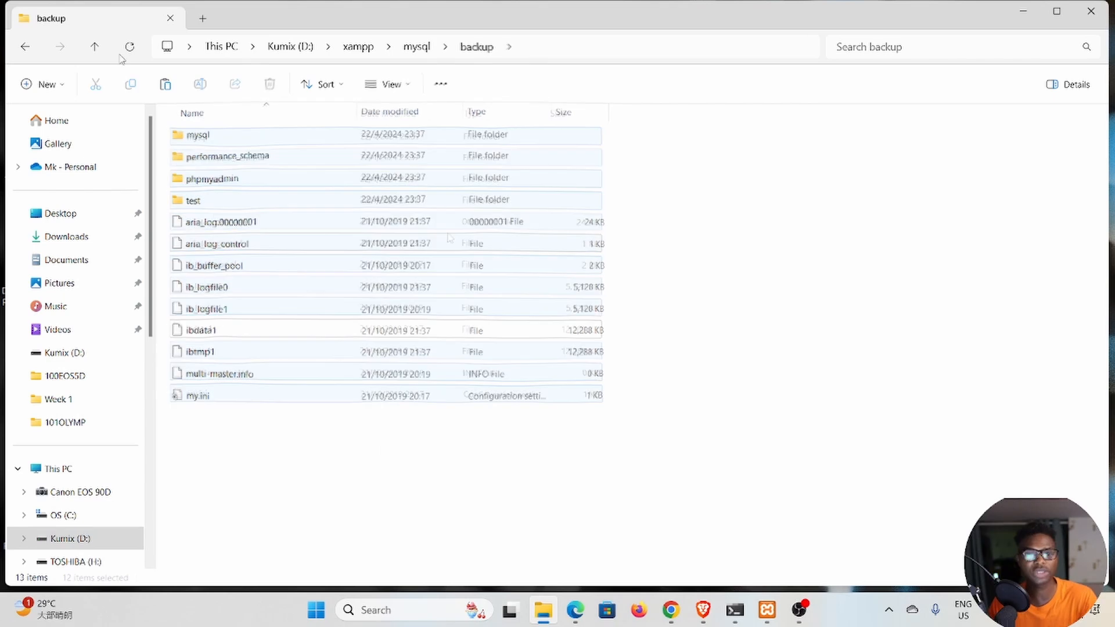
Paste the copied backup folders and files into the data folder, and return to the parent mysql folder.
left_click(95, 46)
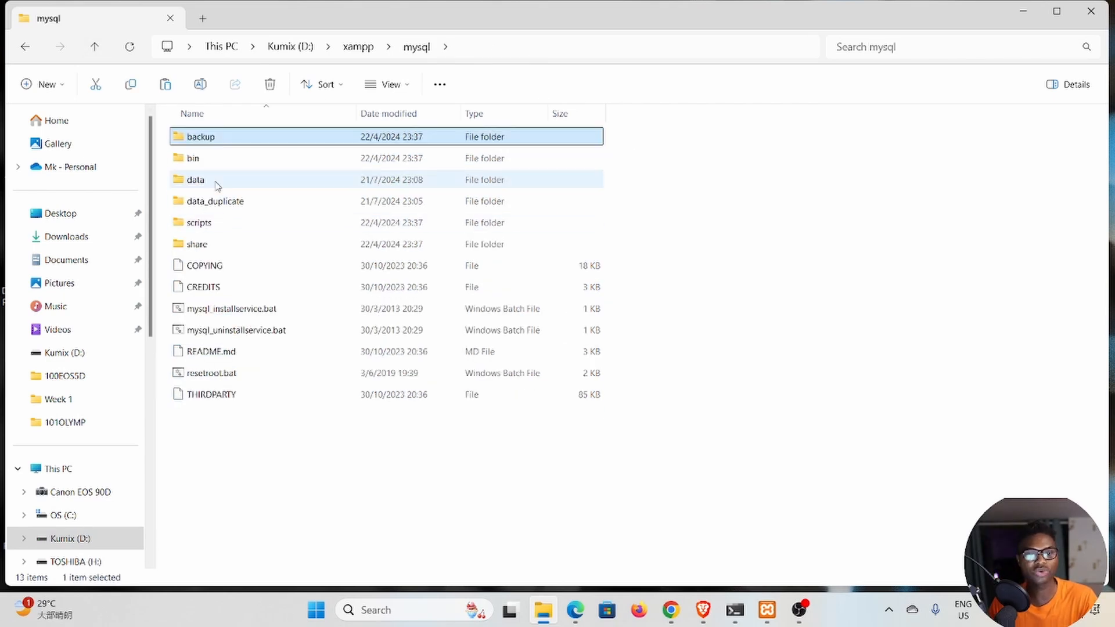
double_click(196, 180)
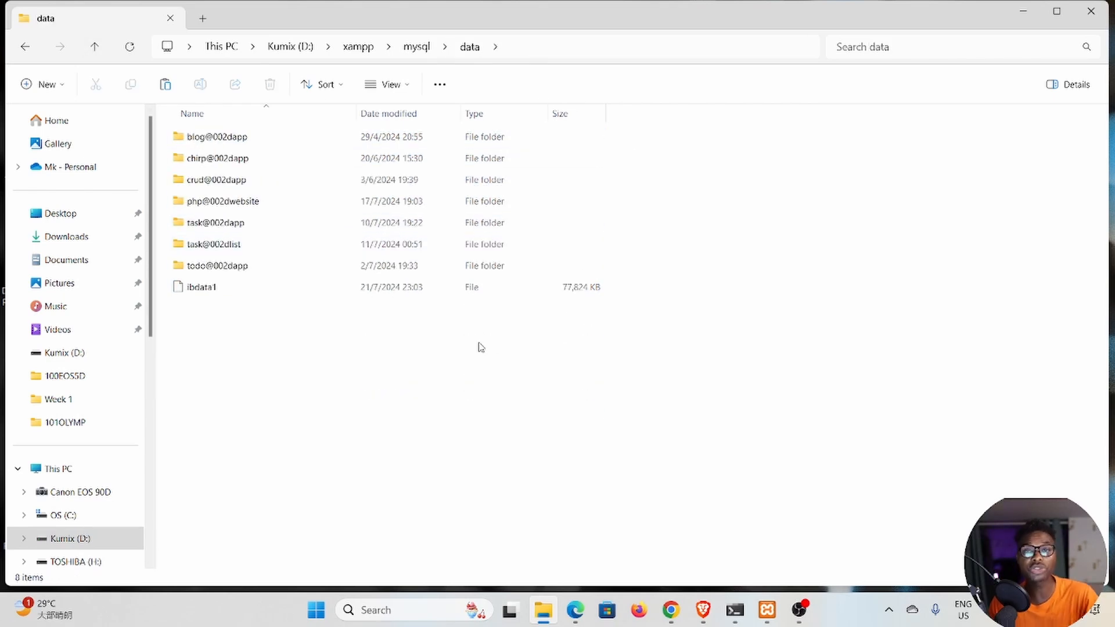
right_click(375, 344)
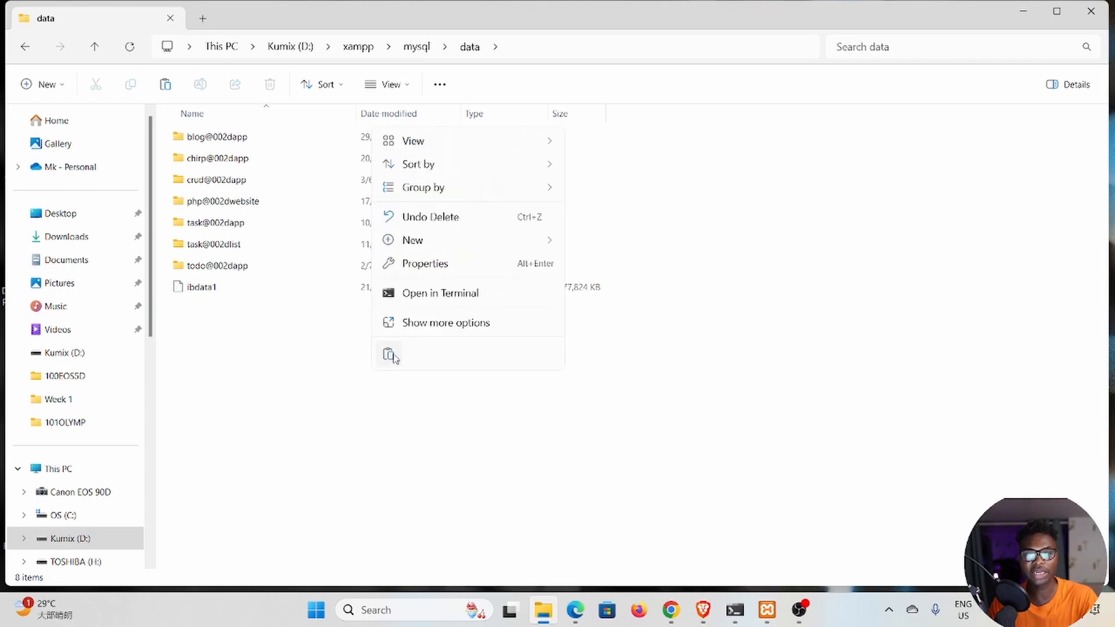
left_click(391, 356)
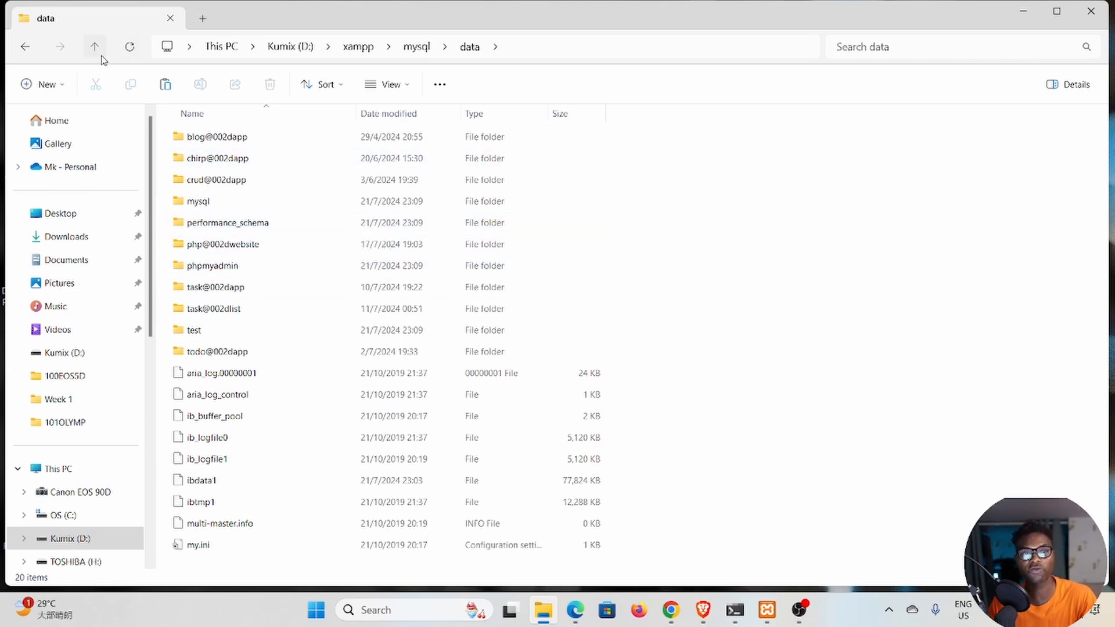
left_click(101, 55)
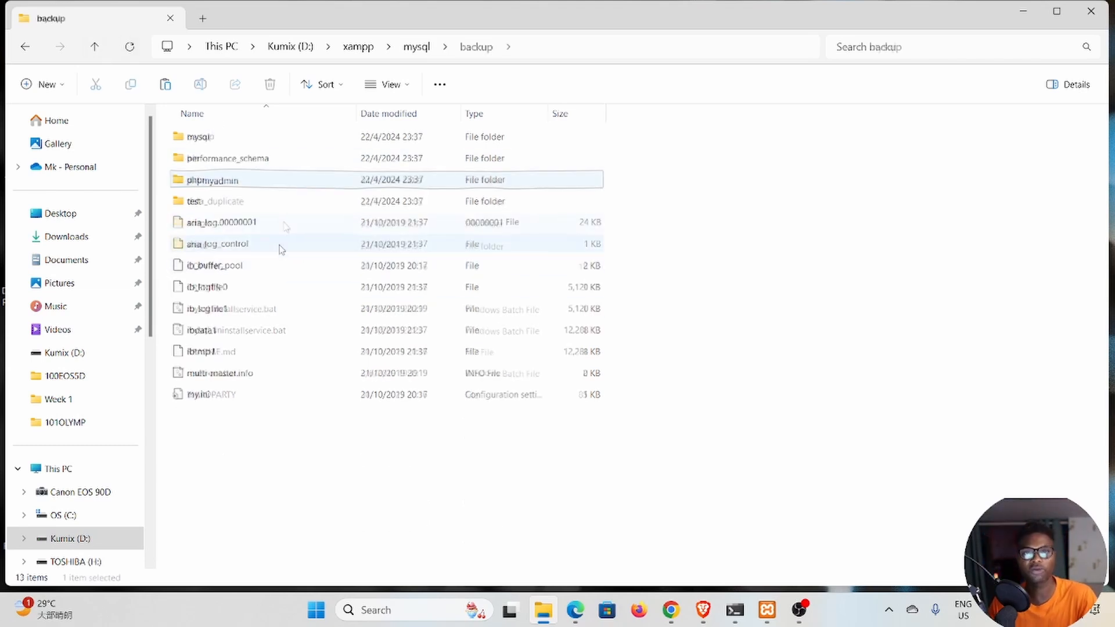
left_click(97, 55)
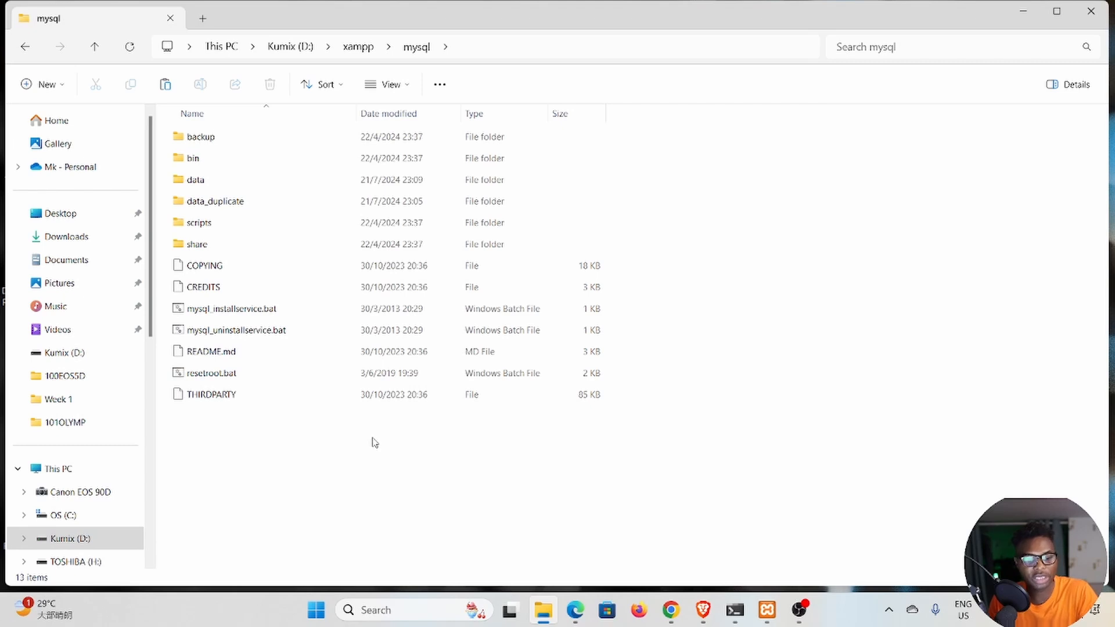
Switch to the XAMPP Control Panel, close it and launch it again.
left_click(772, 620)
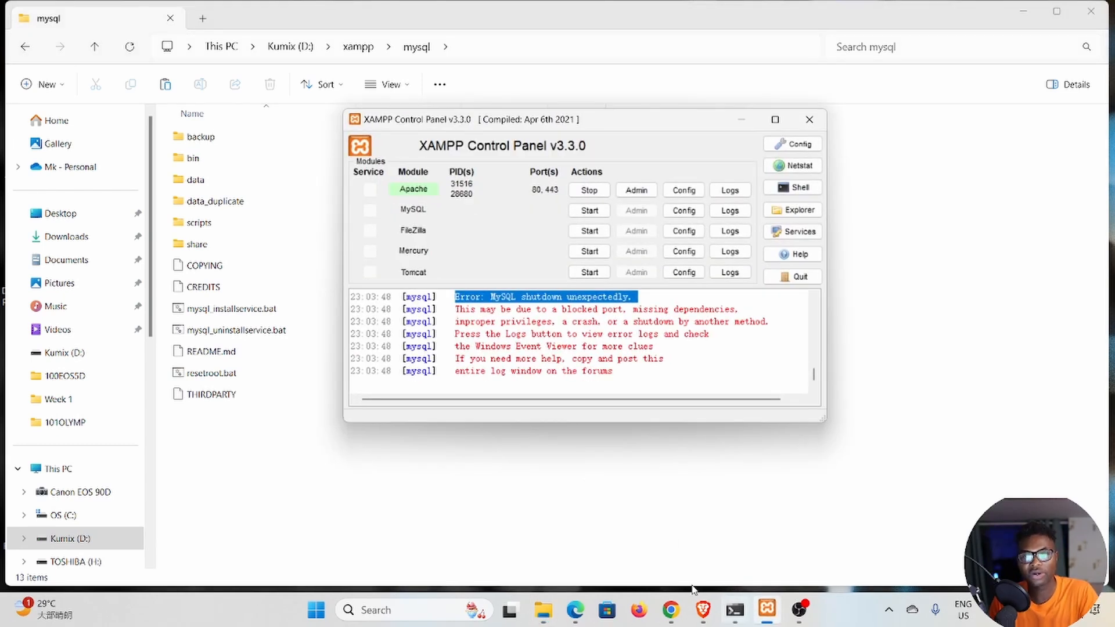
left_click(811, 120)
key("super+s")
left_click(470, 125)
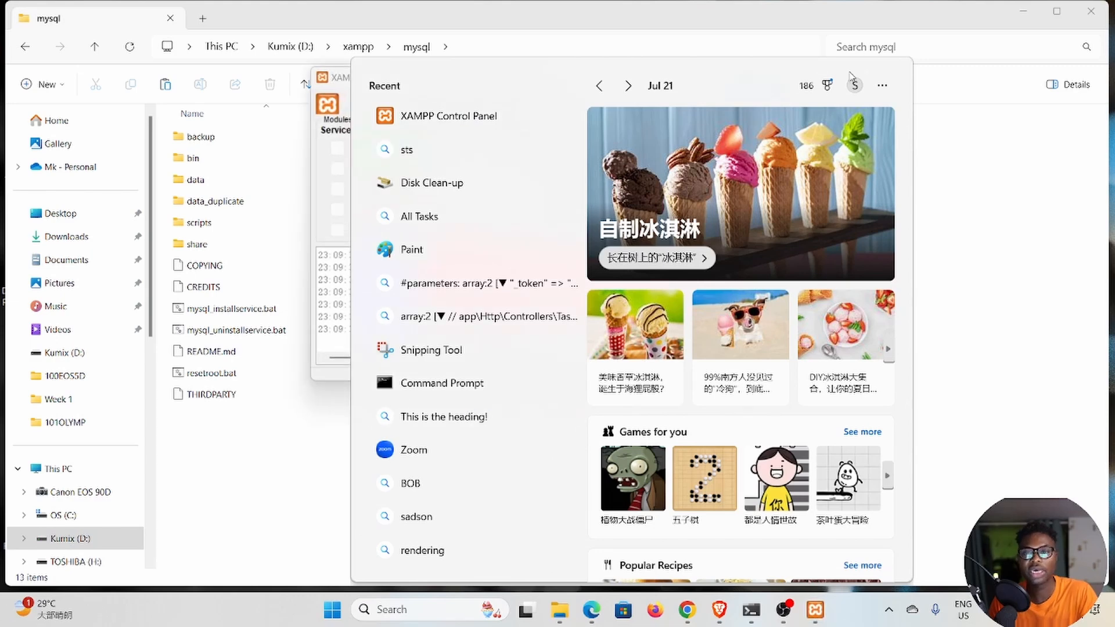
left_click(971, 154)
left_click(796, 613)
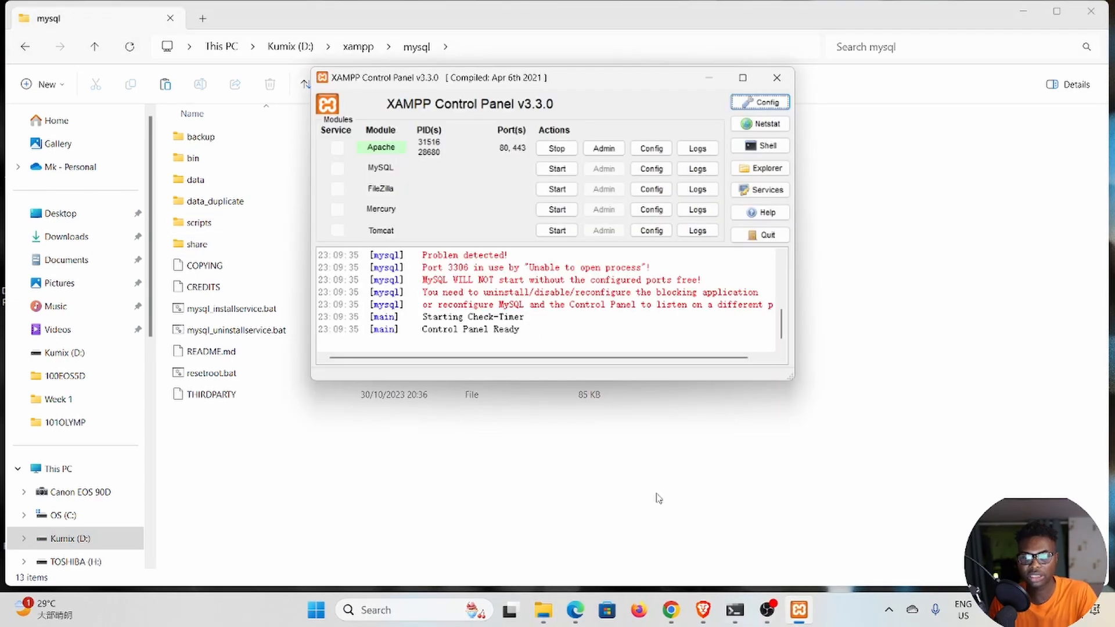
Restart the Apache module and start the MySQL module.
left_click(558, 151)
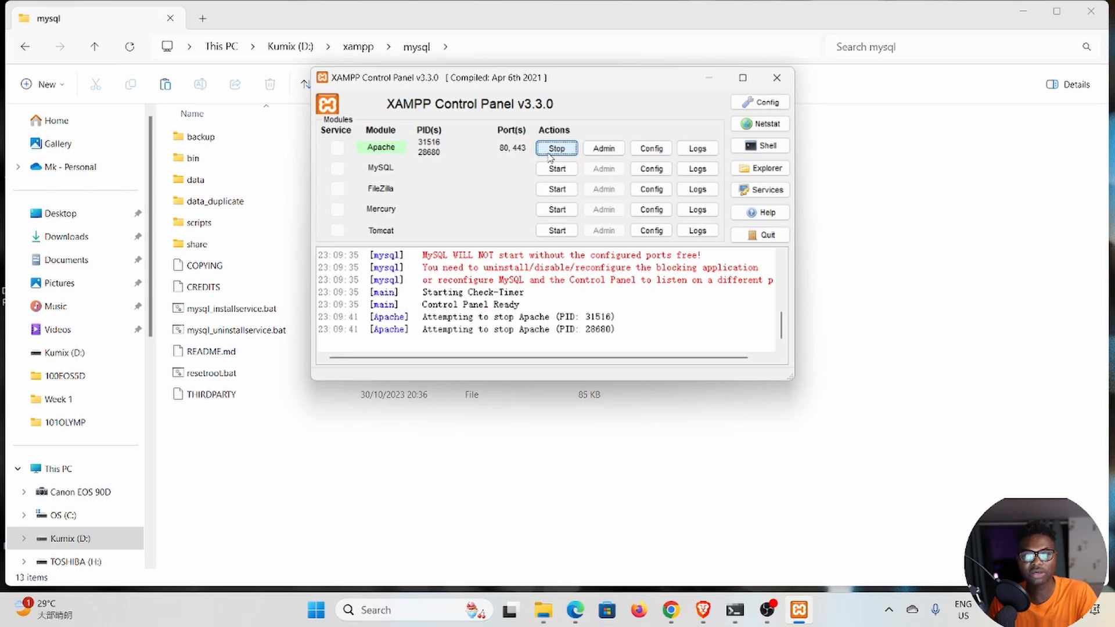
left_click(558, 153)
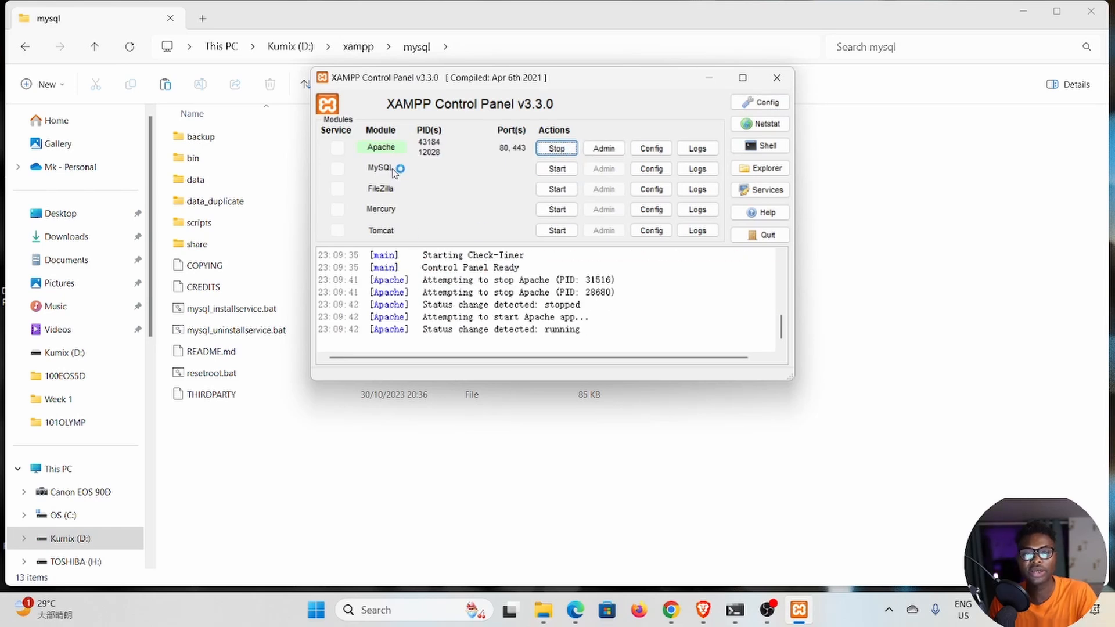
left_click(559, 170)
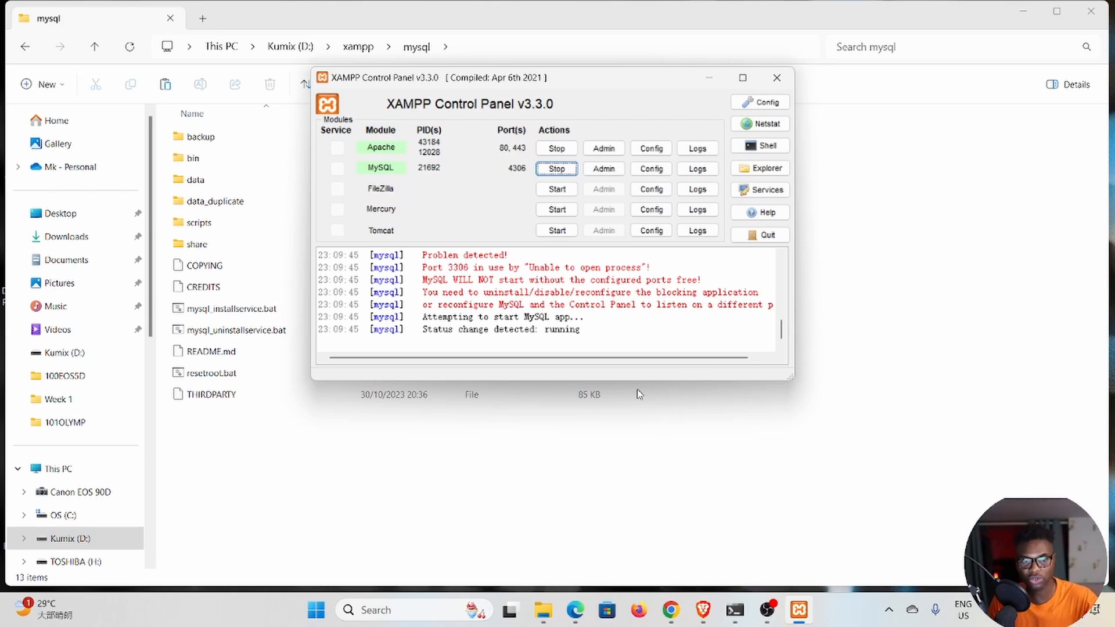
left_click(710, 79)
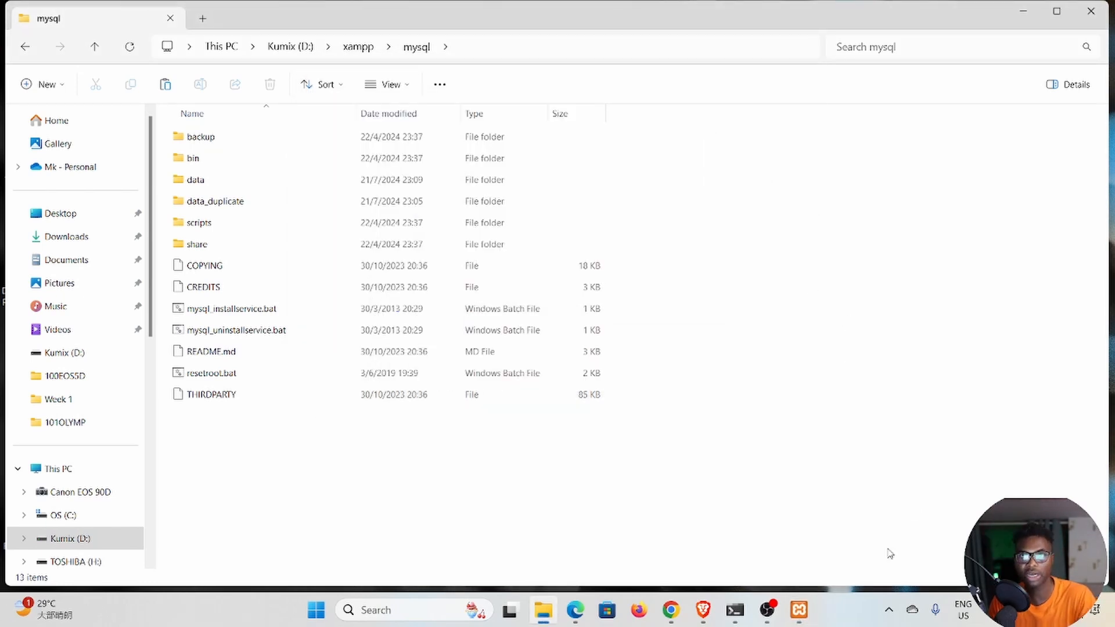
left_click(800, 611)
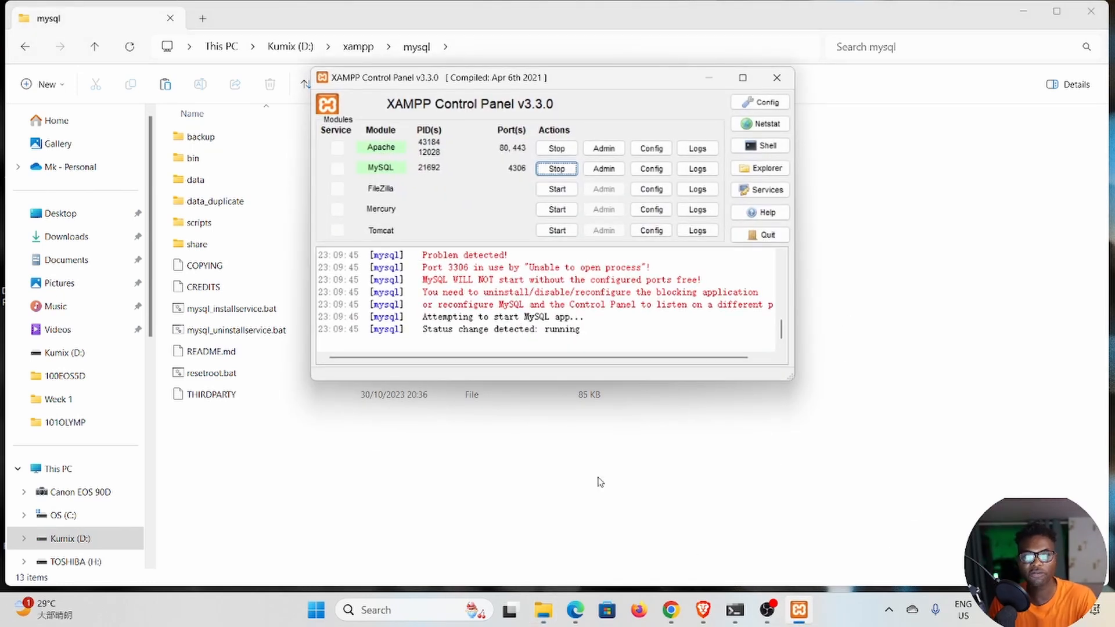